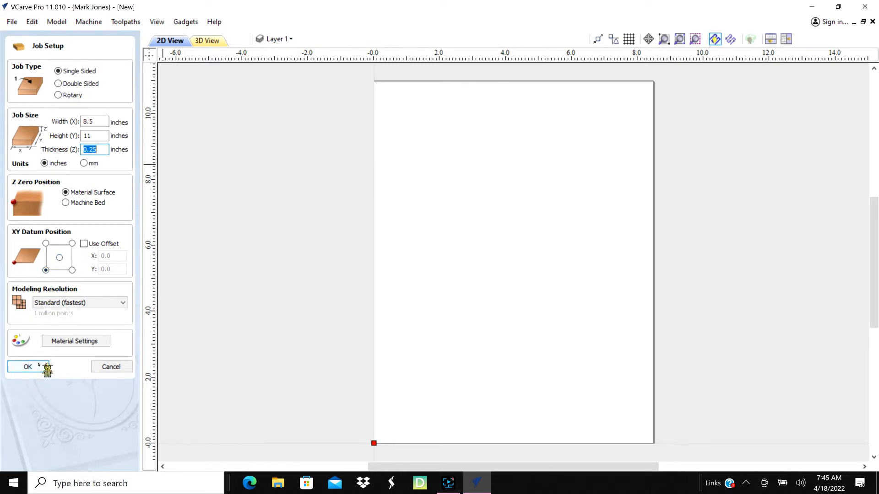
Set the XY datum position to the centre of the material and accept the job setup
left_click(60, 258)
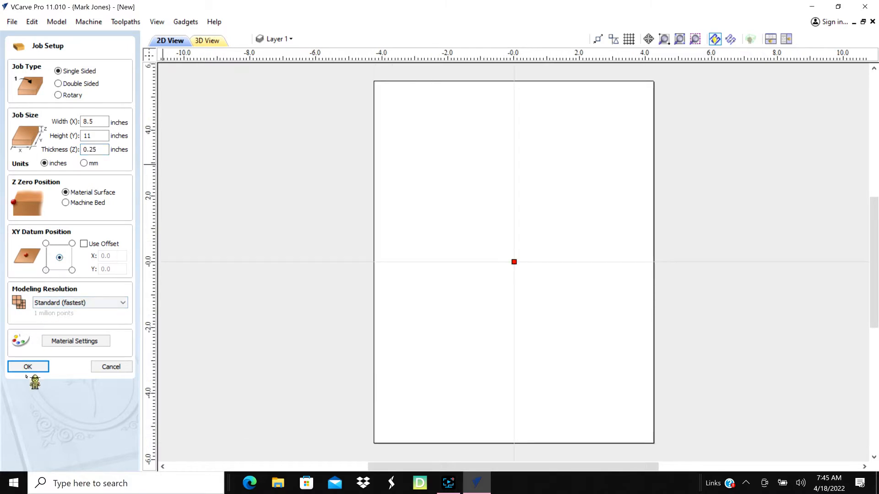
left_click(28, 367)
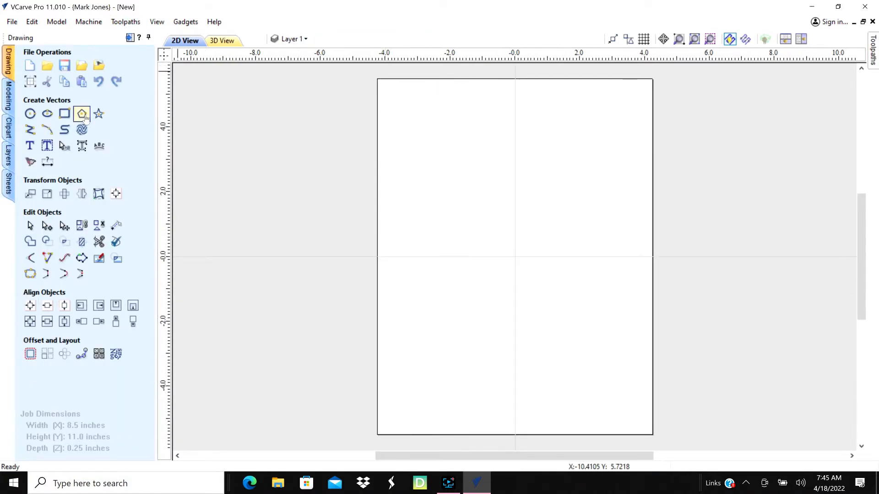
Import the bitmap gluecaddypicture from the Desktop folder Shark > GlueCaddy into the job
left_click(99, 66)
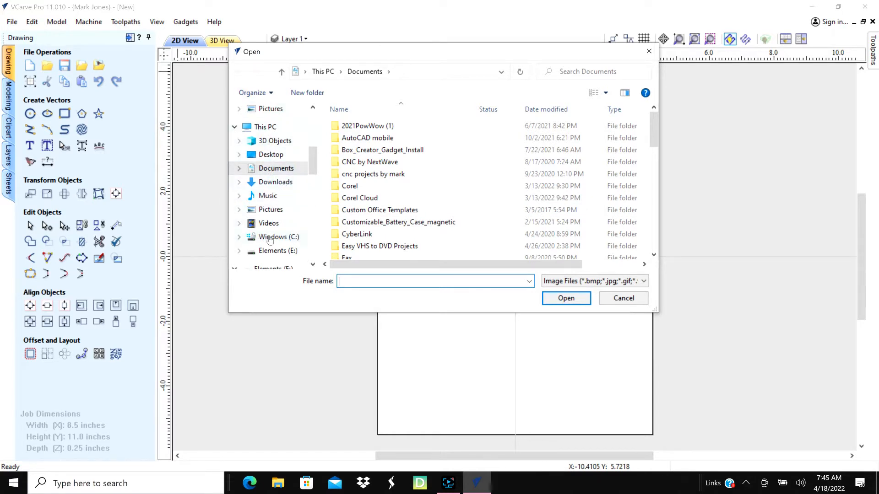
scroll(281, 214, "up", 1)
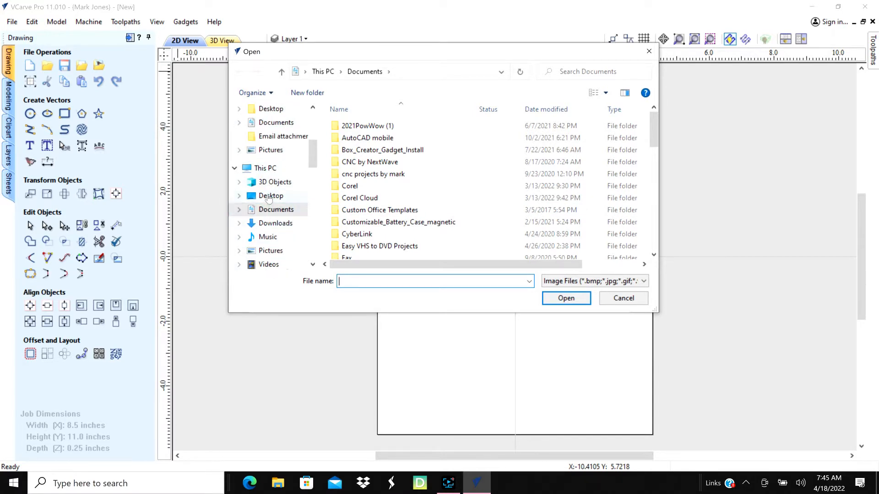
left_click(270, 196)
scroll(372, 173, "down", 7)
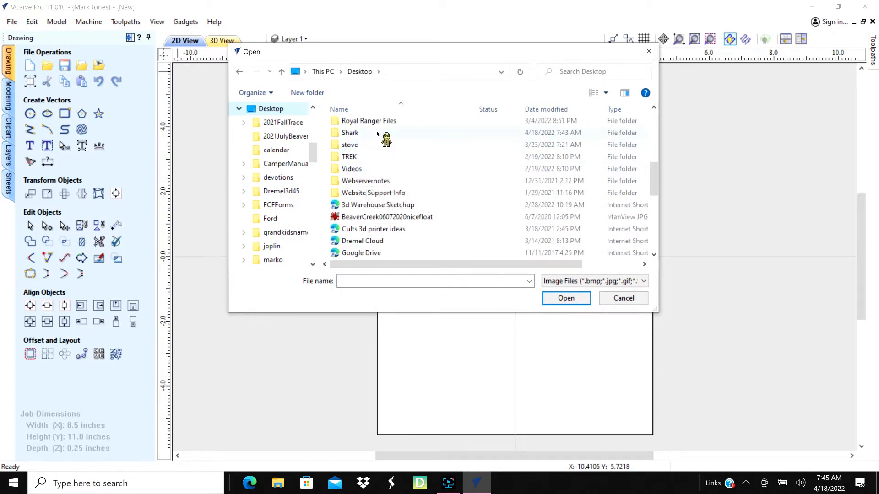
double_click(378, 133)
double_click(391, 200)
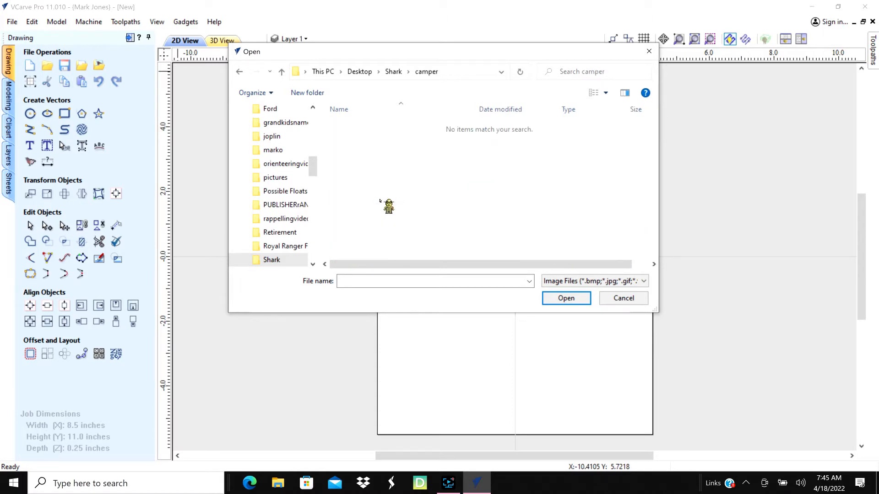
left_click(282, 71)
scroll(403, 208, "down", 3)
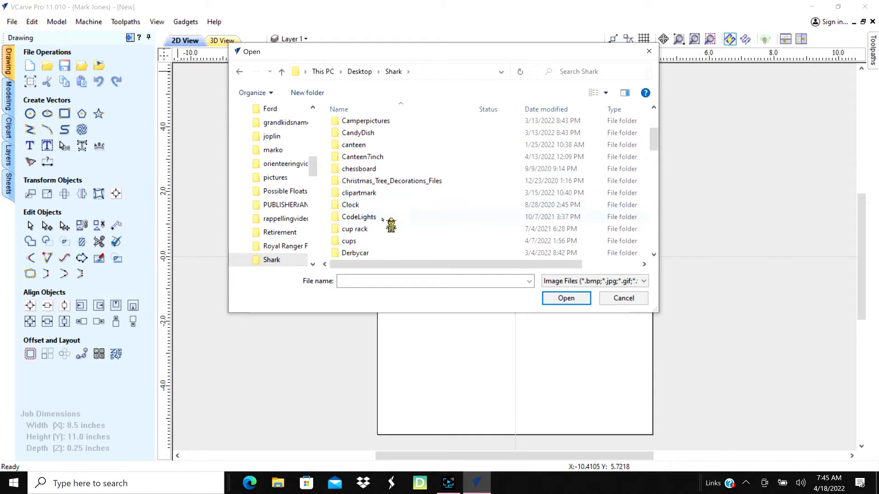
key("g")
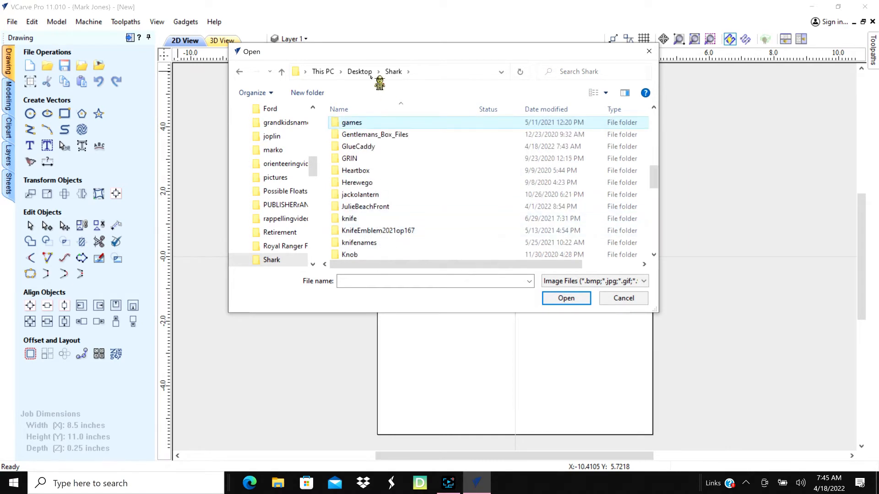
double_click(362, 147)
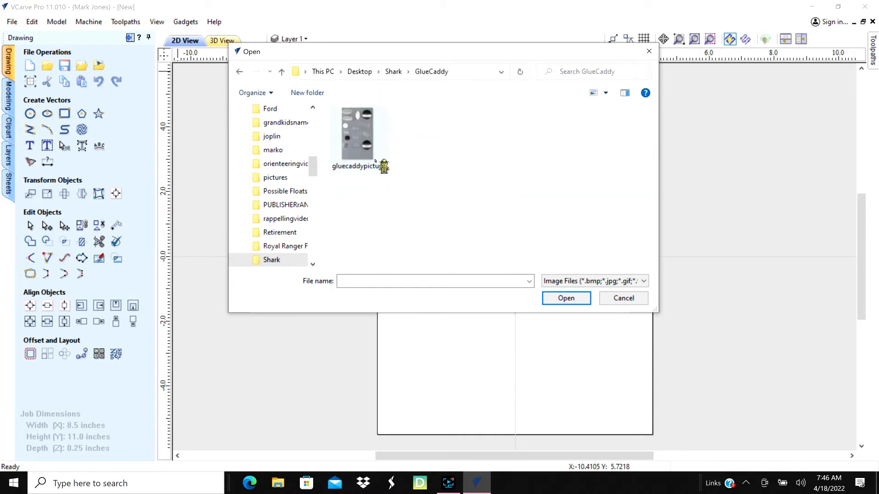
left_click(366, 146)
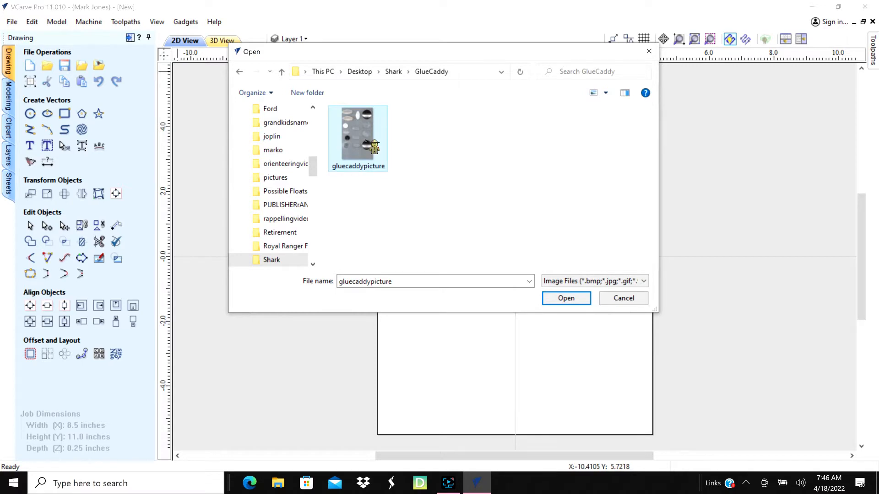
left_click(570, 298)
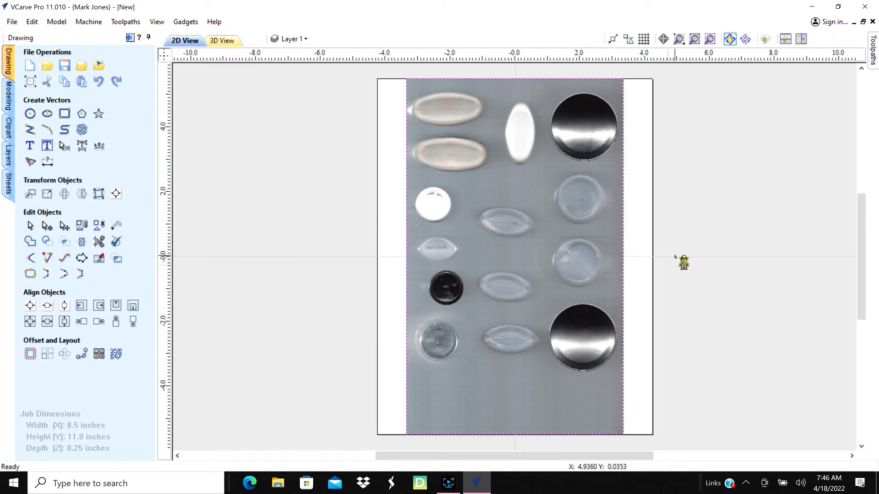
Start Trace Bitmap on the imported picture and set the black/white threshold to 0.64
left_click(32, 164)
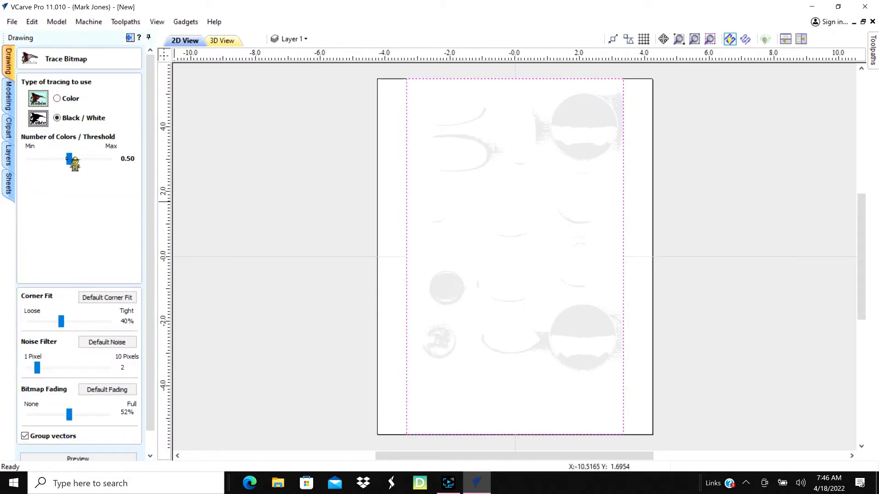
left_click_drag(69, 164, 80, 159)
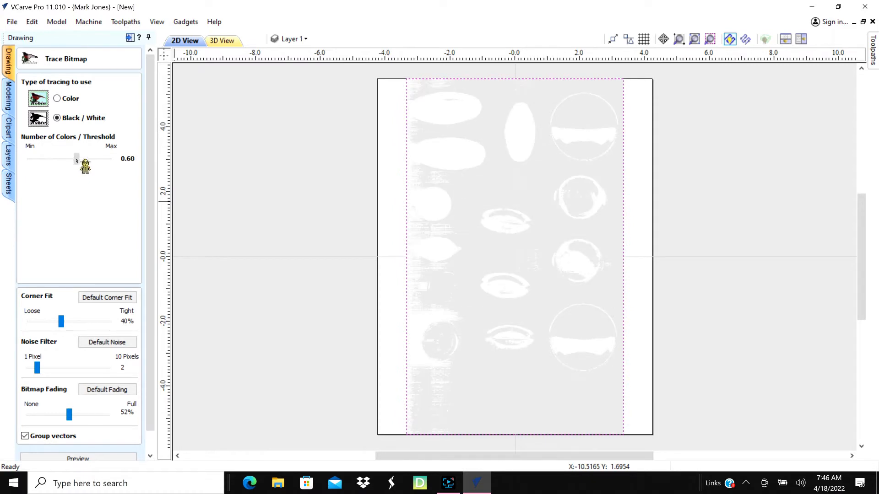
left_click_drag(81, 159, 76, 157)
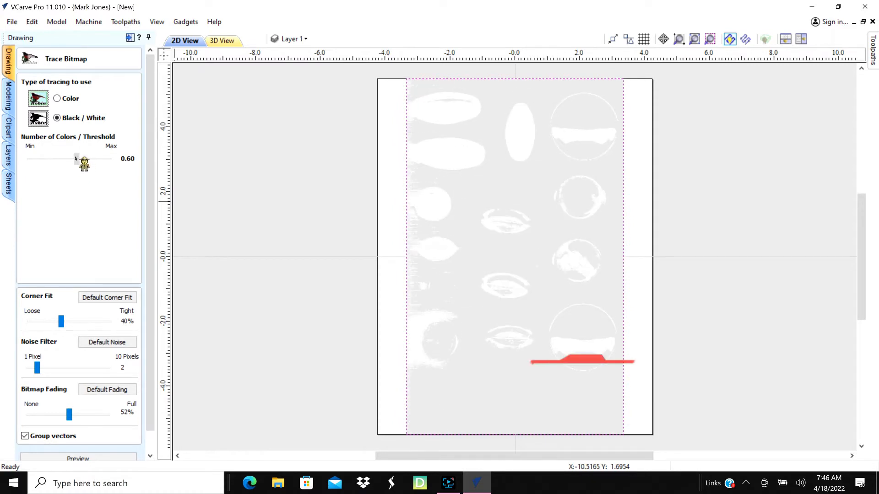
mouse_move(76, 157)
left_mouse_down()
mouse_move(27, 160)
mouse_move(111, 158)
mouse_move(63, 162)
mouse_move(79, 162)
left_mouse_up()
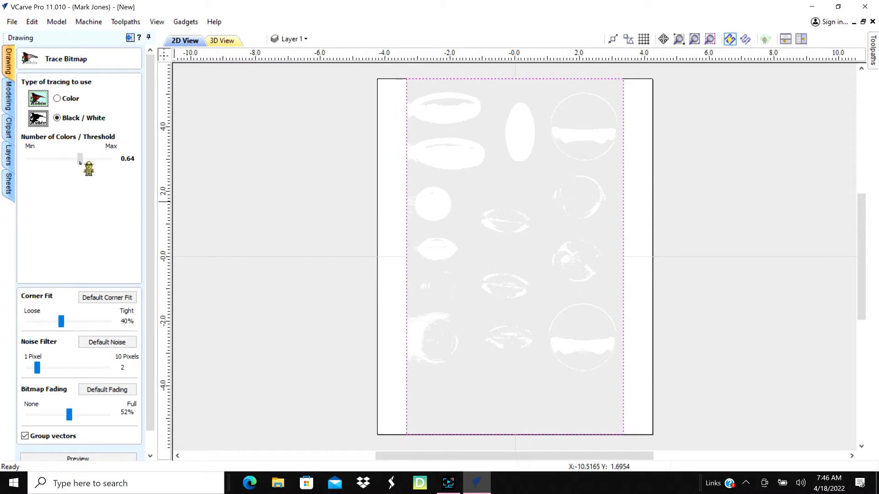
left_click_drag(78, 164, 78, 164)
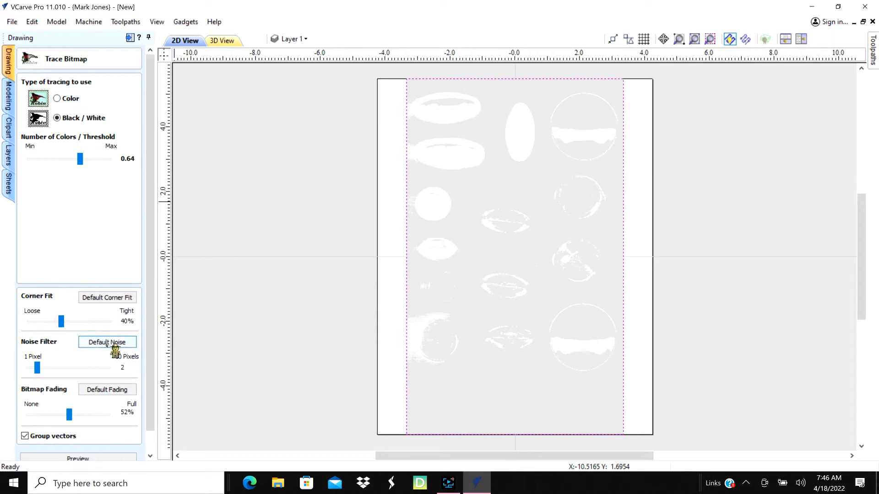
Set the trace's noise filter to 8 pixels, corner fit to 100% and bitmap fading to 50%
left_click(37, 369)
left_click_drag(37, 367, 93, 365)
left_click_drag(61, 321, 113, 320)
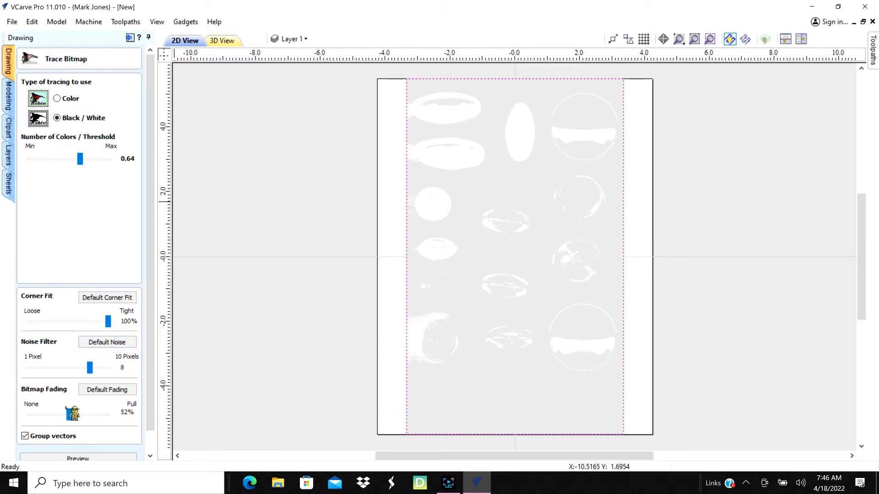
left_click_drag(69, 414, 119, 406)
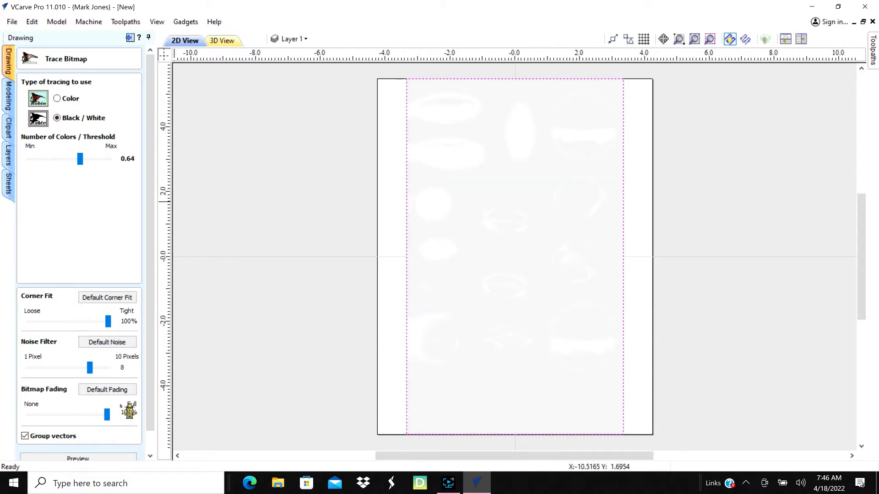
left_click_drag(107, 416, 15, 423)
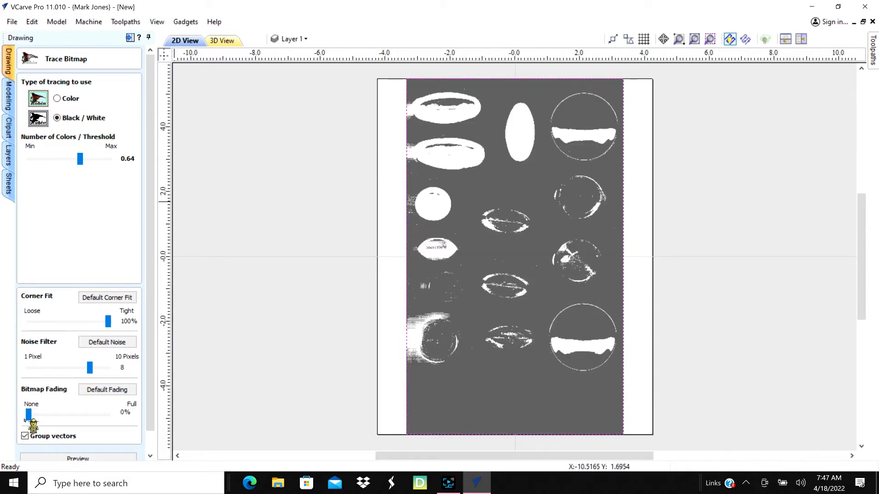
left_click_drag(39, 424, 77, 418)
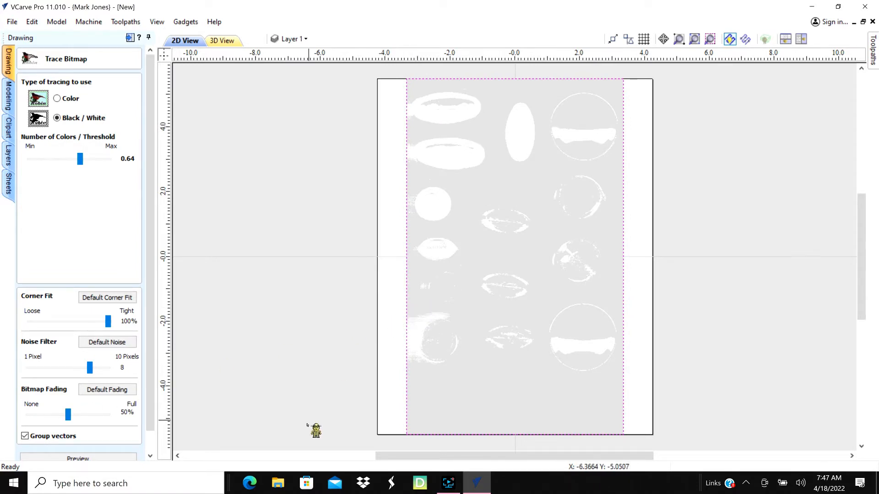
Preview the bitmap trace, apply it to create the grouped vectors, and close the tracing tool
left_click(95, 458)
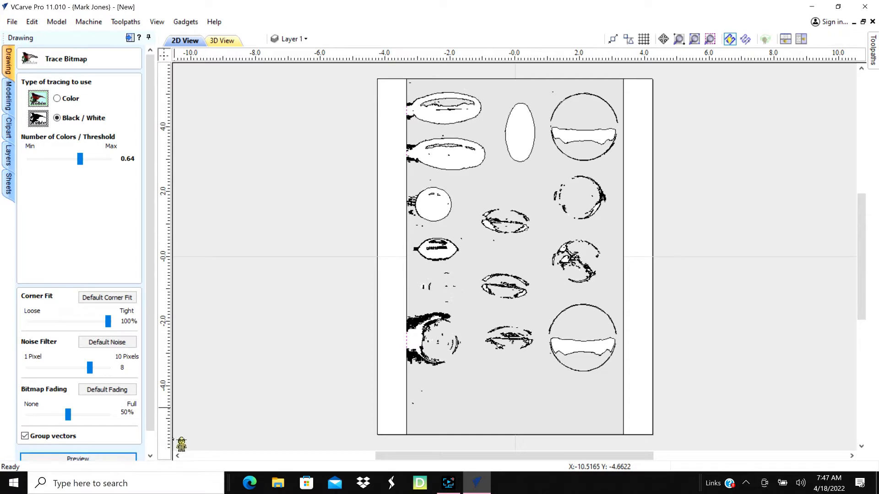
scroll(153, 446, "down", 1)
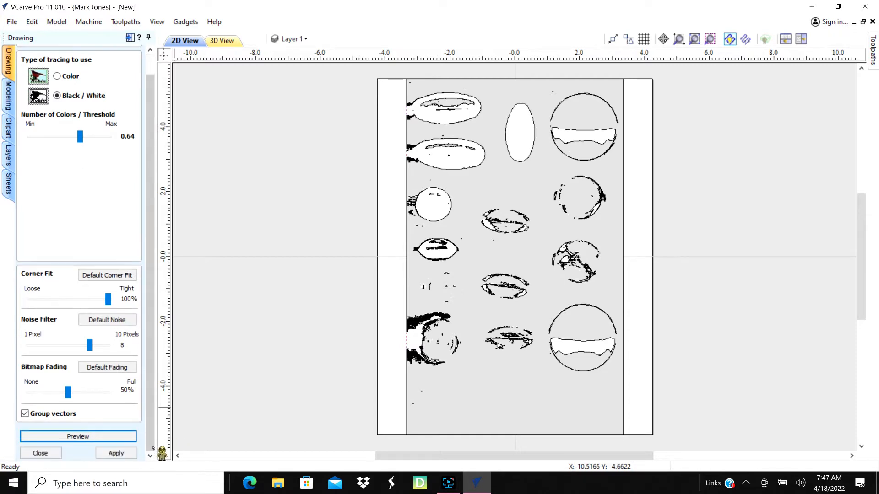
left_click(121, 452)
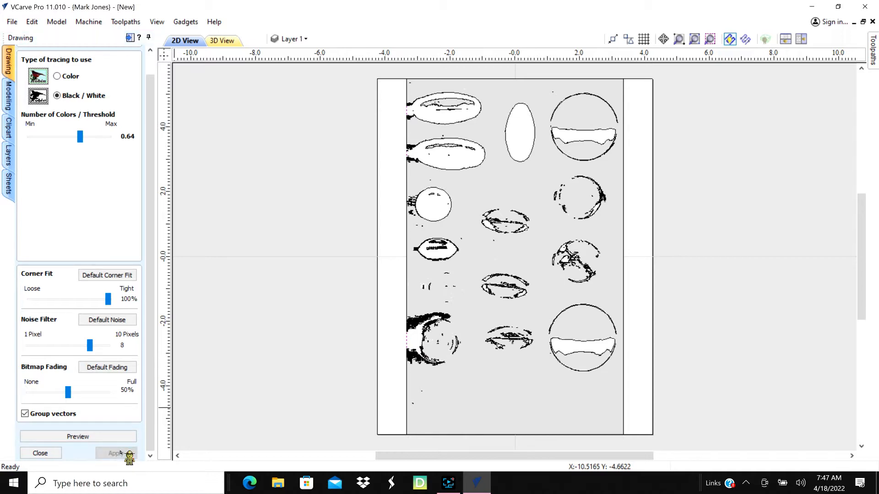
left_click(41, 454)
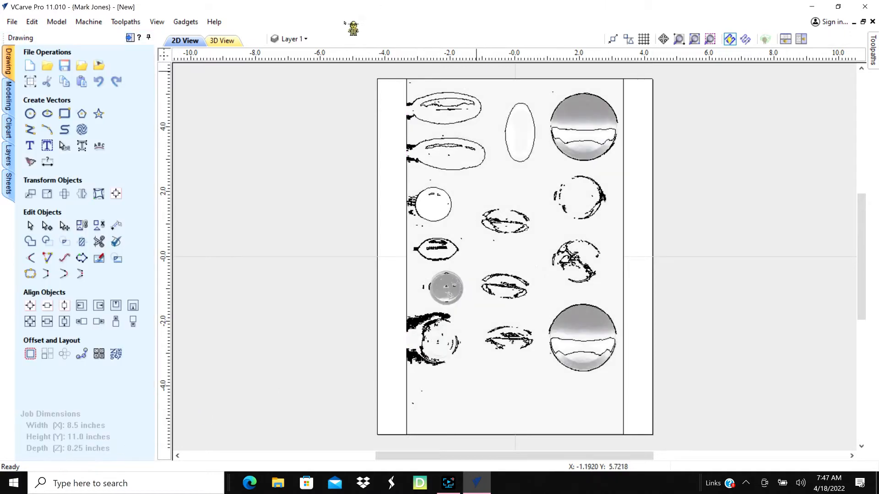
Delete the Bitmap Layer together with its data, keeping the traced vectors on Layer 1
left_click(300, 39)
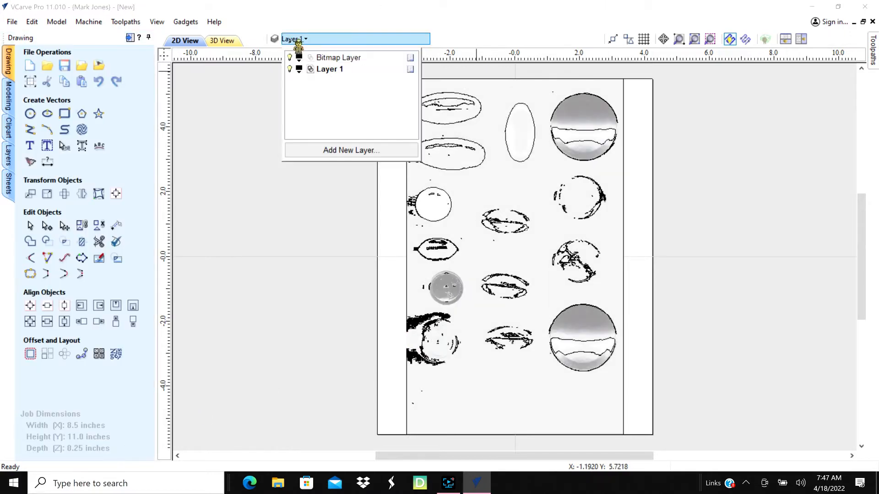
left_click(328, 60)
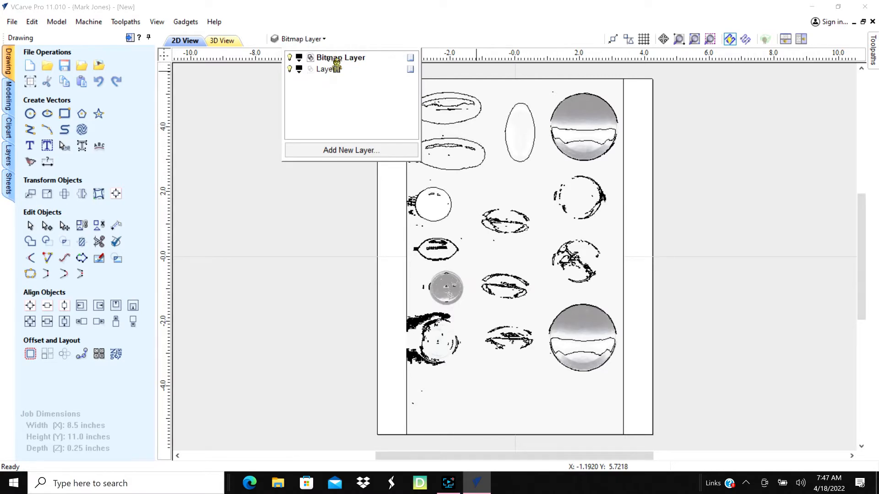
right_click(328, 60)
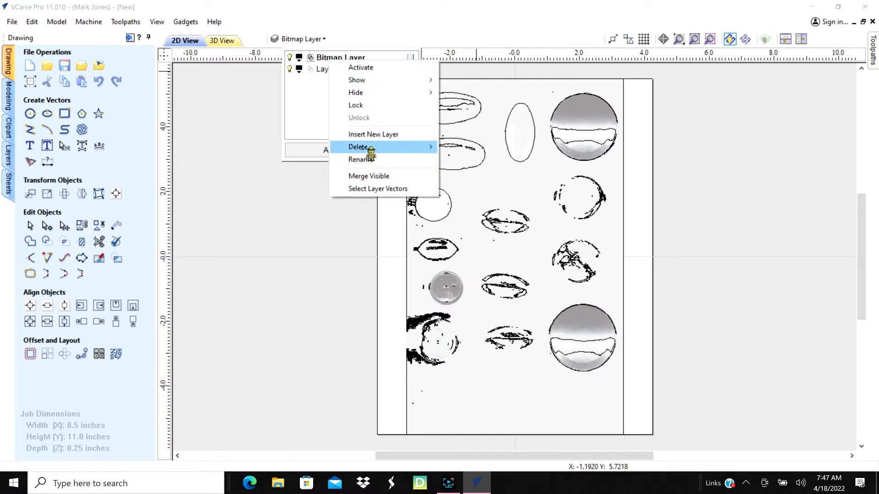
mouse_move(366, 147)
left_click(491, 147)
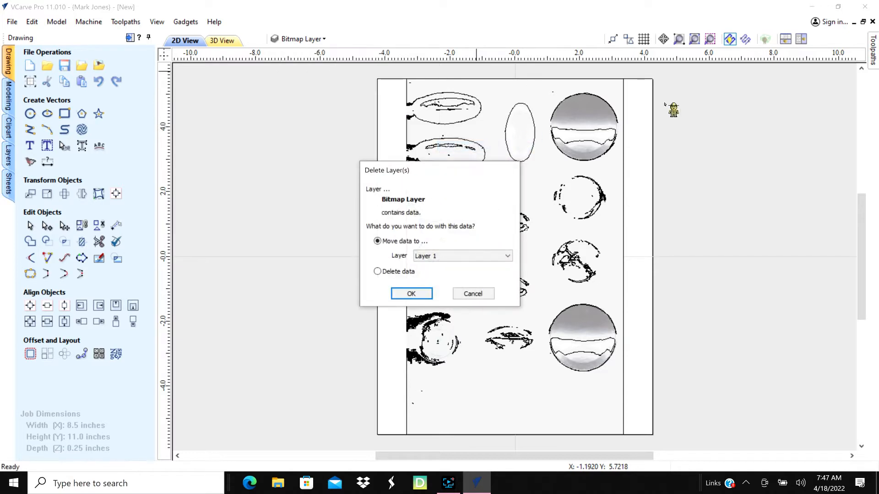
left_click(387, 272)
left_click(412, 293)
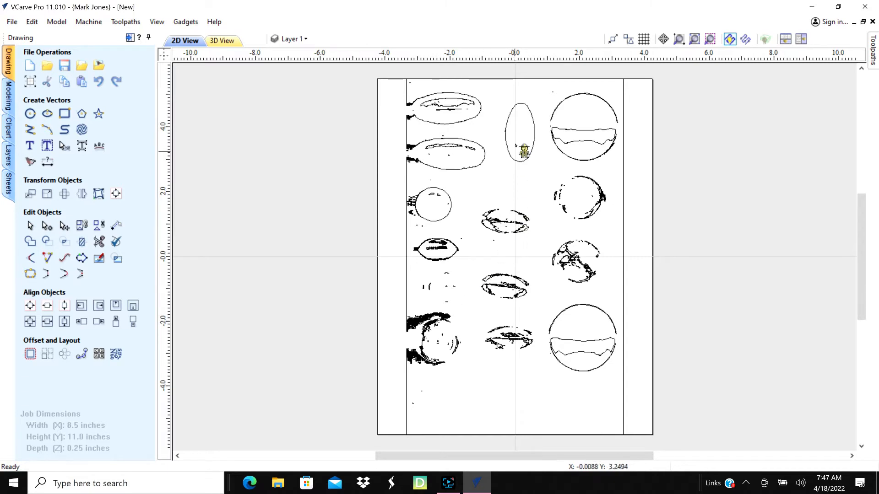
Draw a circle about 1.1 inches in diameter and fit it over the small round traced outline in the left column
scroll(462, 124, "up", 2)
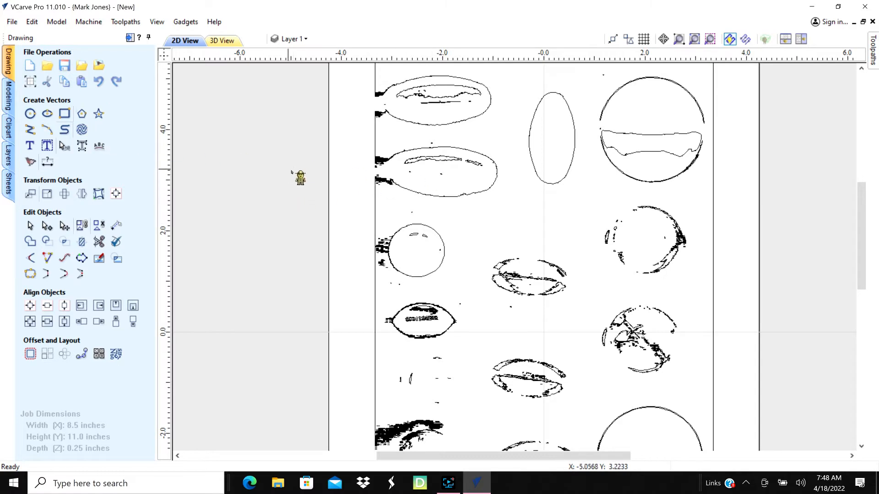
left_click(30, 114)
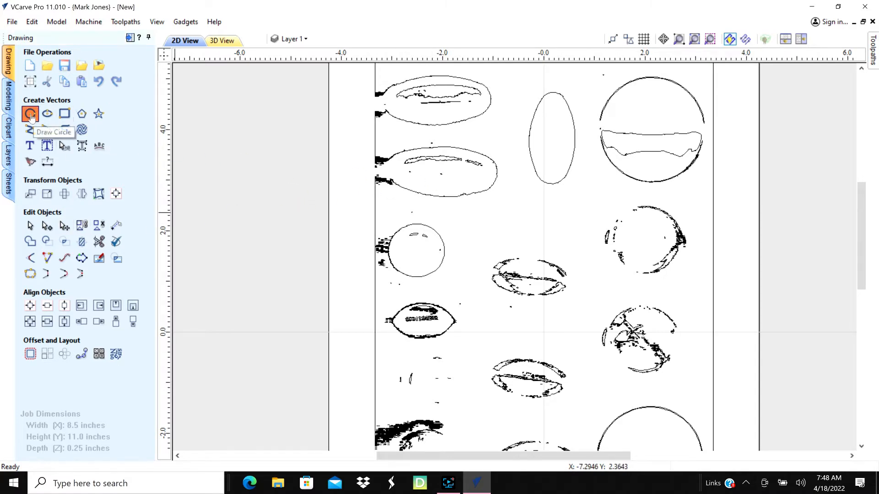
left_click(388, 251)
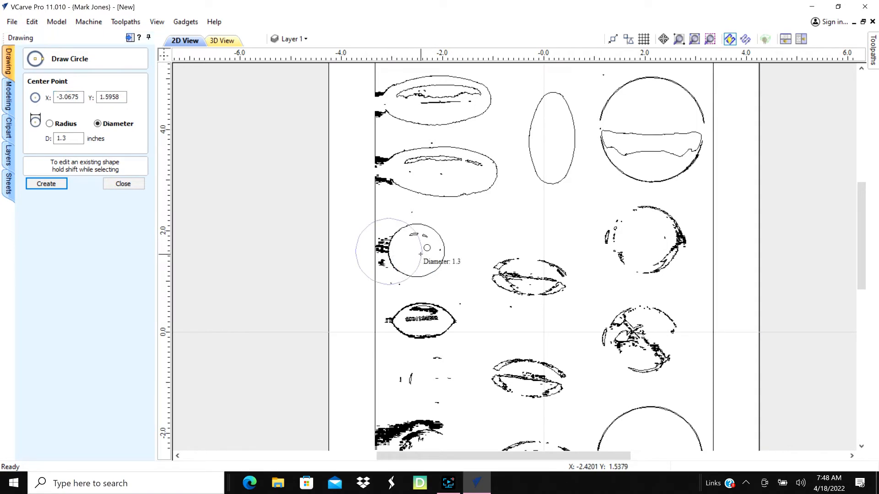
left_click(417, 254)
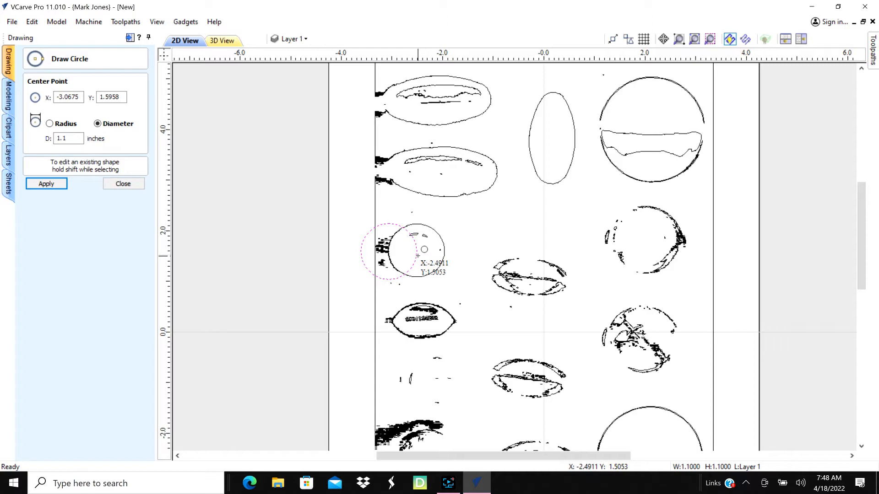
left_click(122, 184)
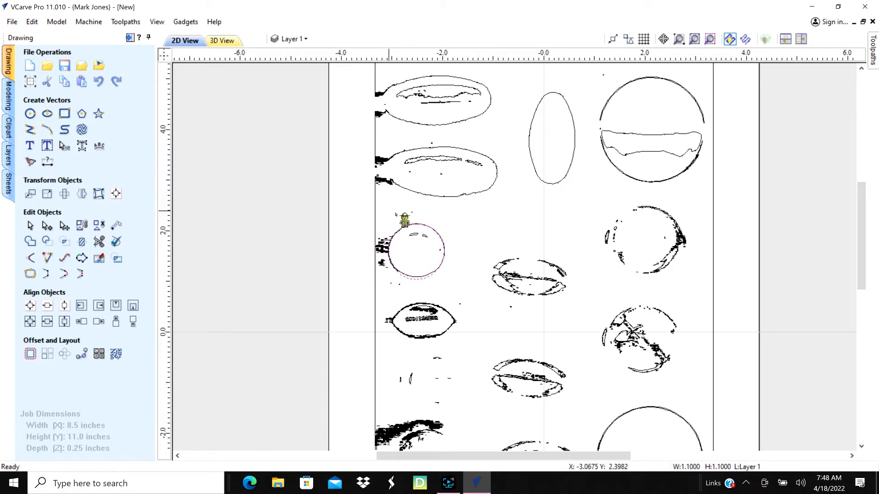
scroll(456, 257, "up", 3)
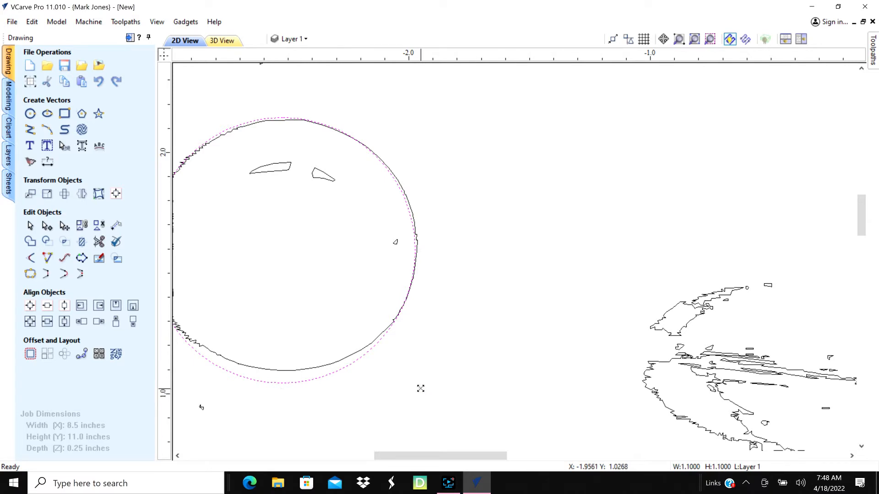
Nudge the 1.1-inch circle up and slightly right to centre it over the small round traced outline
left_click_drag(420, 388, 420, 384)
key("Up")
key("Up")
key("Right")
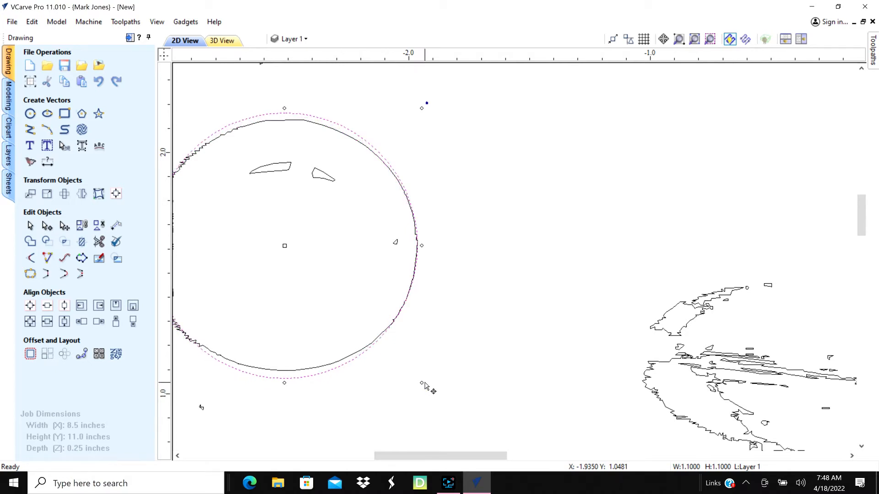
scroll(600, 303, "down", 5)
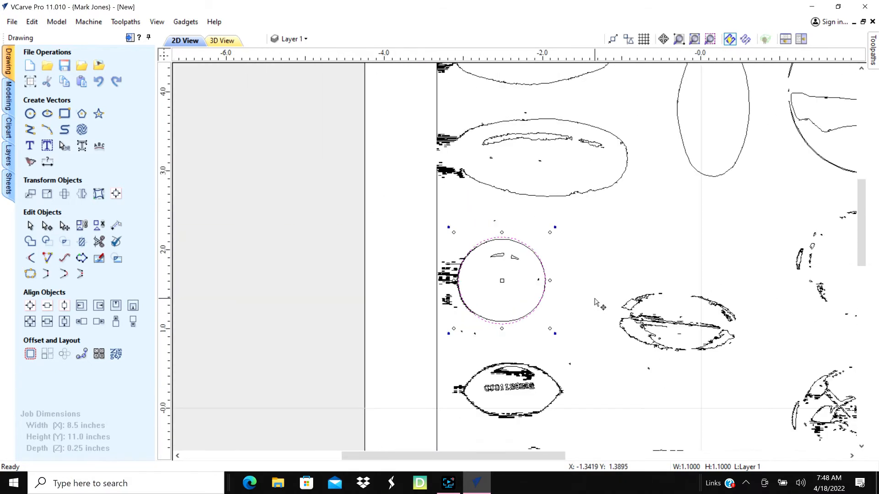
Copy the 1.1-inch circle straight down onto the sparse round trace below the lens-shaped outline in the left column
left_click(861, 446)
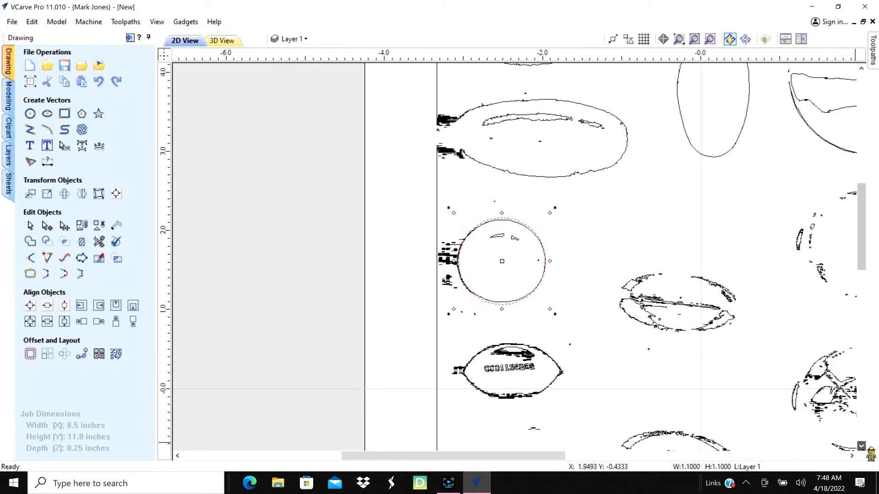
left_click(861, 447)
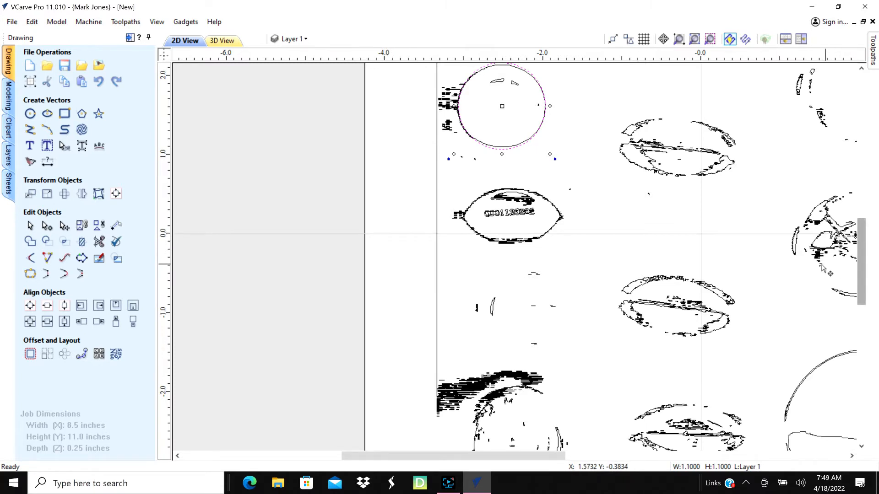
scroll(806, 270, "down", 2)
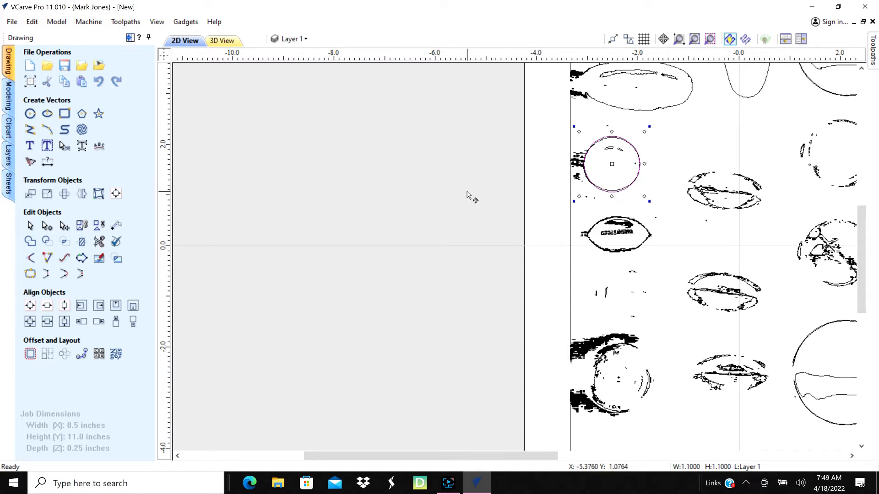
key("Down")
key("Down")
key("Down")
key("Down")
key("Down")
key("Down")
key("Down")
key("Down")
key("Down")
key("Down")
key("Down")
key("Down")
key("Down")
key("Down")
key("Down")
key("Down")
key("Down")
key("Down")
key("Down")
key("Down")
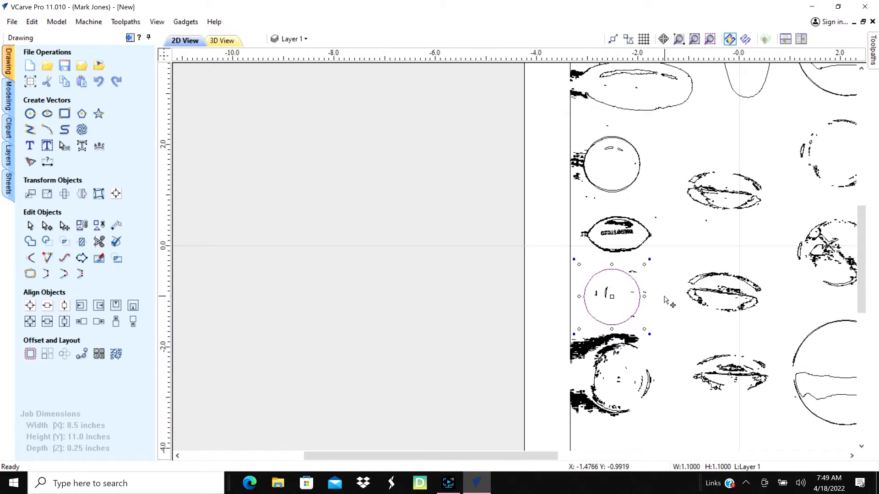
Place another copy of the circle over the heavily shaded round trace at the bottom of the left column
key("Down")
key("Down")
key("Down")
key("Down")
key("Down")
key("Down")
key("Down")
key("Down")
key("Down")
key("Down")
key("Down")
key("Down")
key("Down")
key("Down")
key("Down")
key("Down")
key("Right")
key("Right")
Enlarge the copied circle to about 1.24 inches in diameter and nudge it left over the shaded round trace
scroll(659, 402, "up", 3)
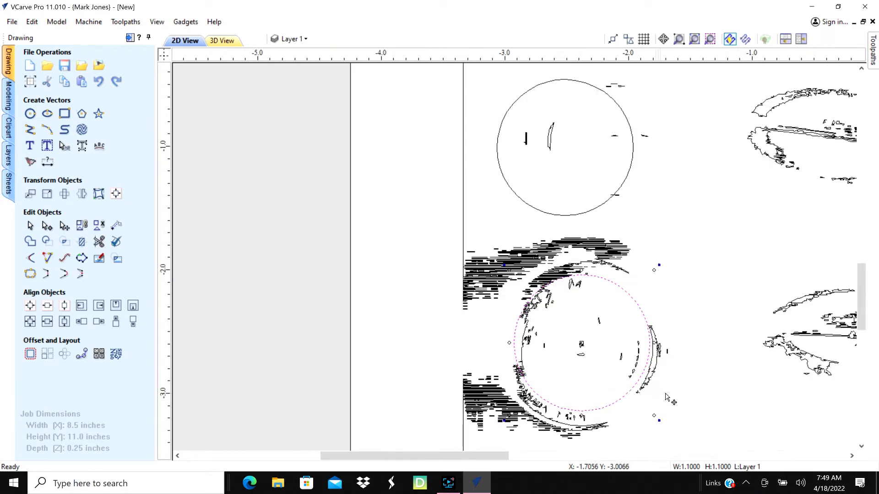
scroll(667, 397, "up", 2)
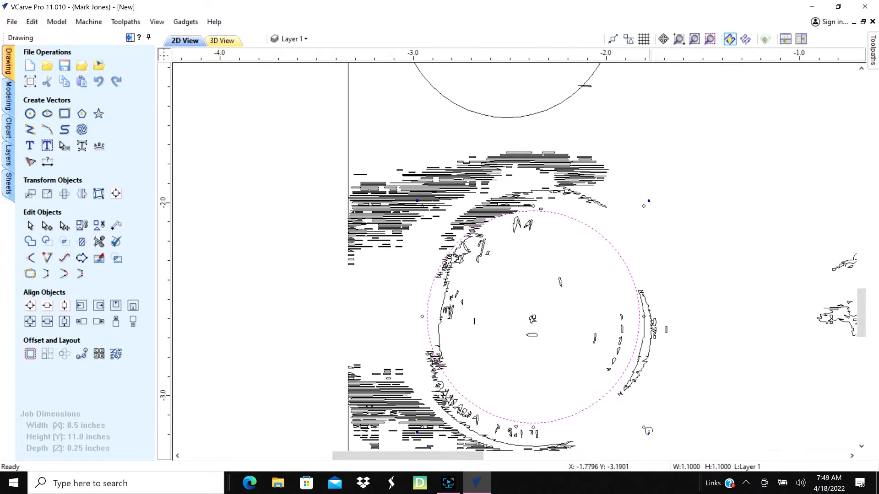
left_click_drag(643, 426, 658, 435)
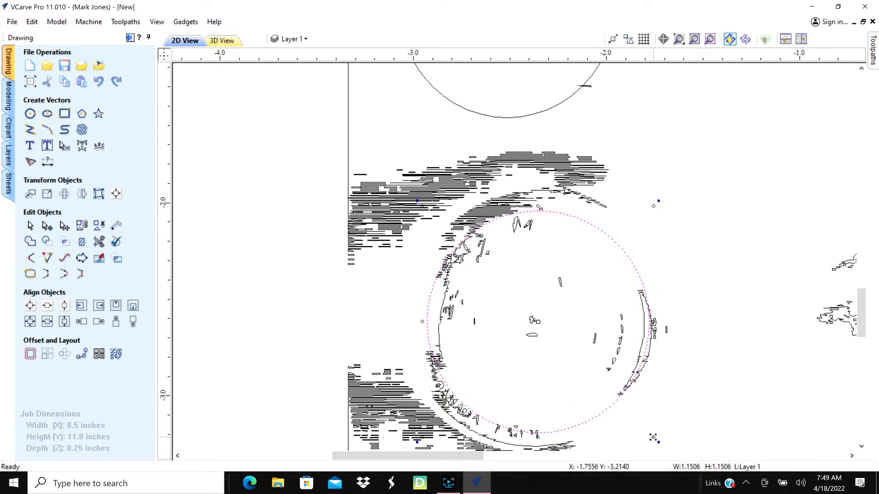
left_click_drag(654, 437, 668, 461)
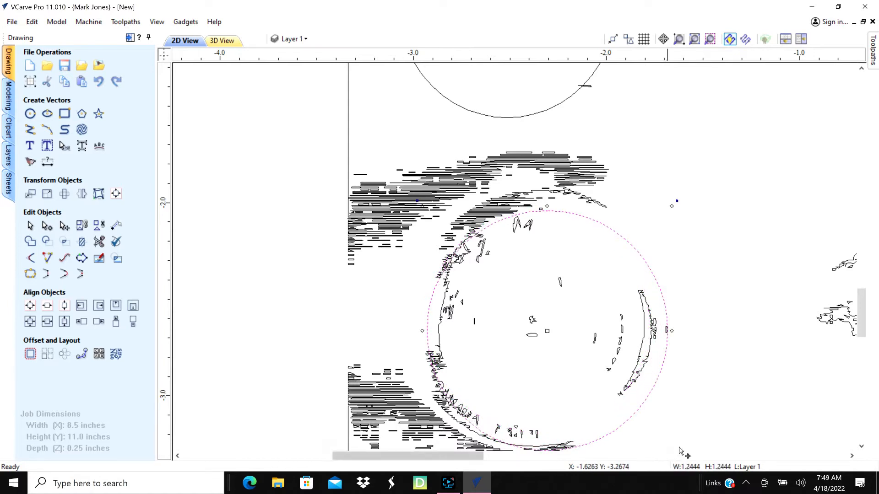
key("Left")
key("Left")
key("Left")
key("Left")
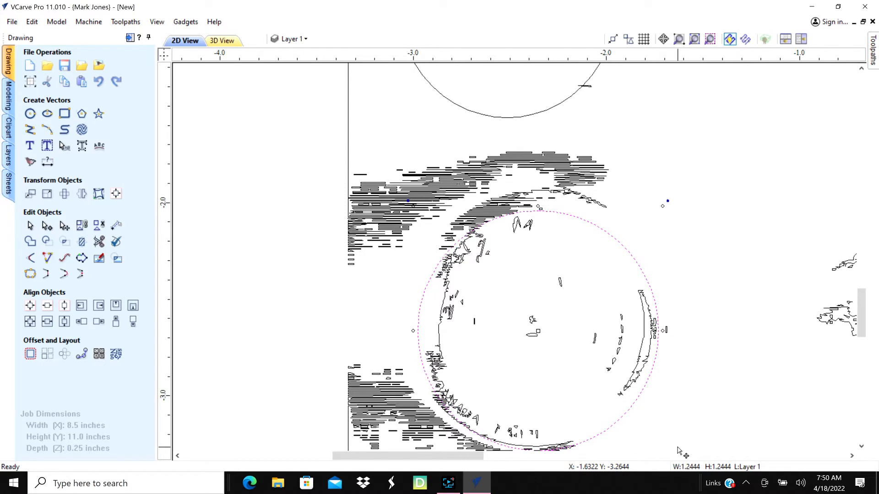
Copy the 1.24-inch circle straight across to the large round traced outline at the bottom of the right column
scroll(784, 234, "down", 2)
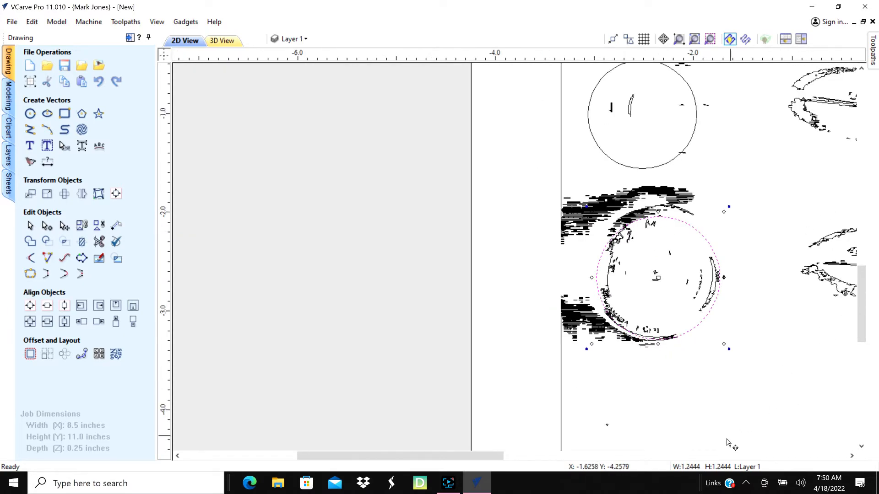
mouse_move(490, 457)
left_mouse_down()
mouse_move(555, 442)
mouse_move(572, 395)
left_mouse_up()
scroll(598, 369, "down", 2)
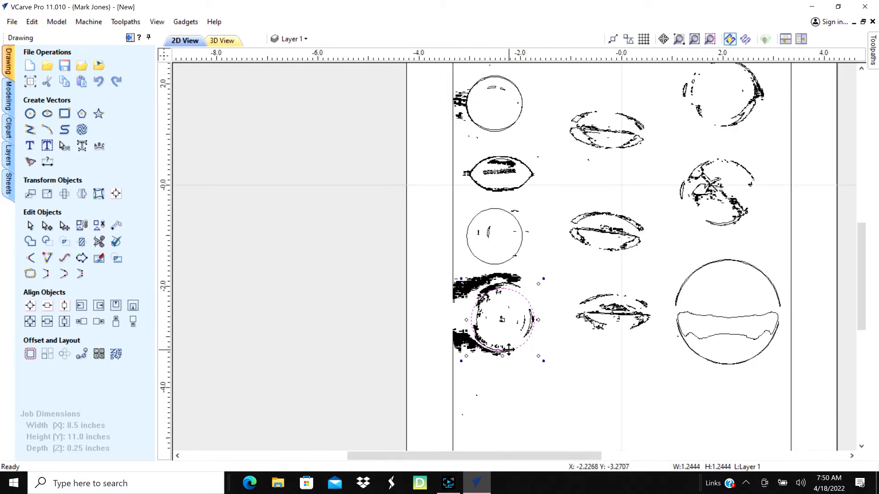
key("Right")
key("Right")
key("Right")
key("Right")
key("Right")
key("Right")
key("Right")
key("Right")
key("Right")
key("Right")
key("Right")
key("Right")
key("Right")
key("Right")
key("Right")
key("Right")
key("Right")
key("Right")
key("Right")
key("Right")
key("Right")
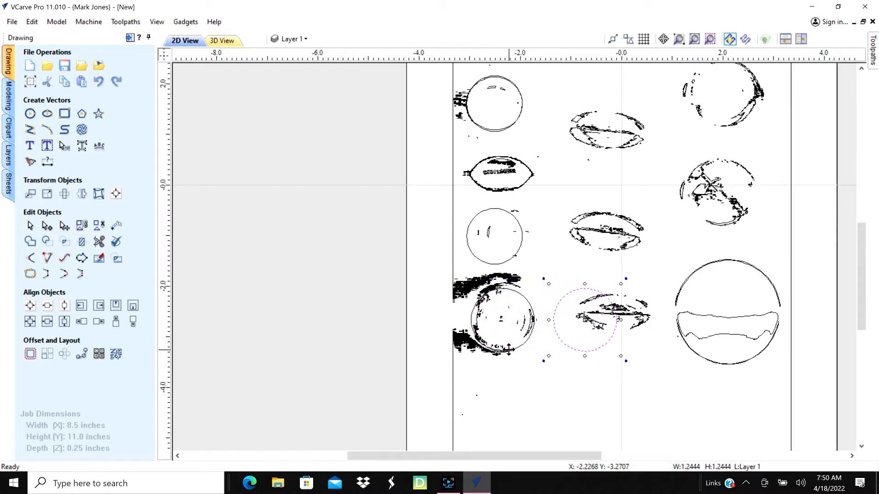
key("Right")
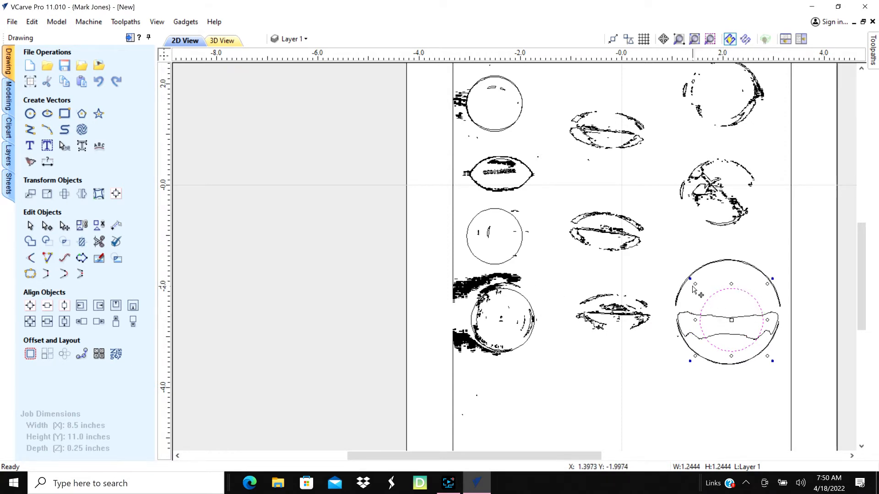
Enlarge the copied circle to about 2.11 inches in diameter and align it with the large round traced outline
left_click_drag(696, 281, 612, 250)
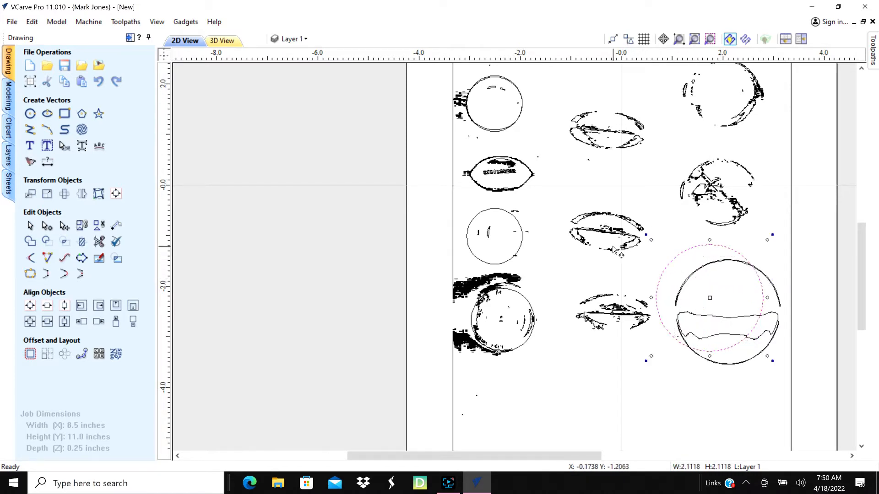
key("Right")
key("Right")
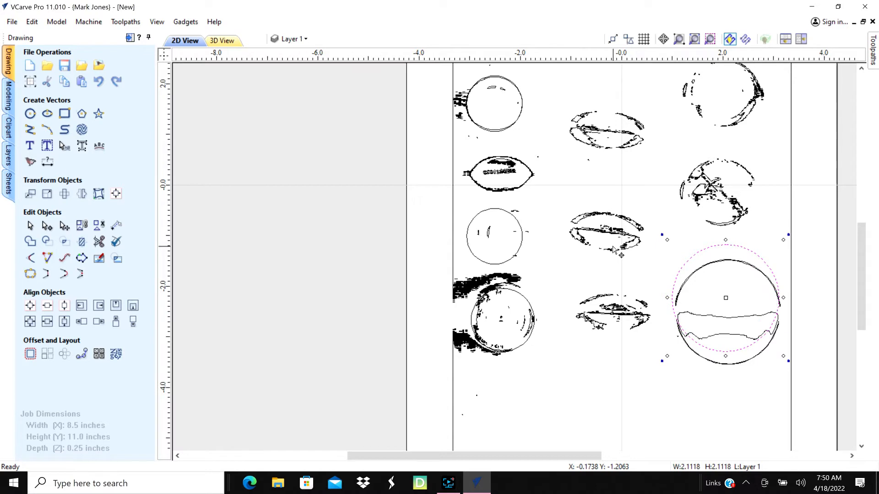
key("Down")
key("Down")
key("Down")
key("Down")
key("Down")
key("Down")
key("Right")
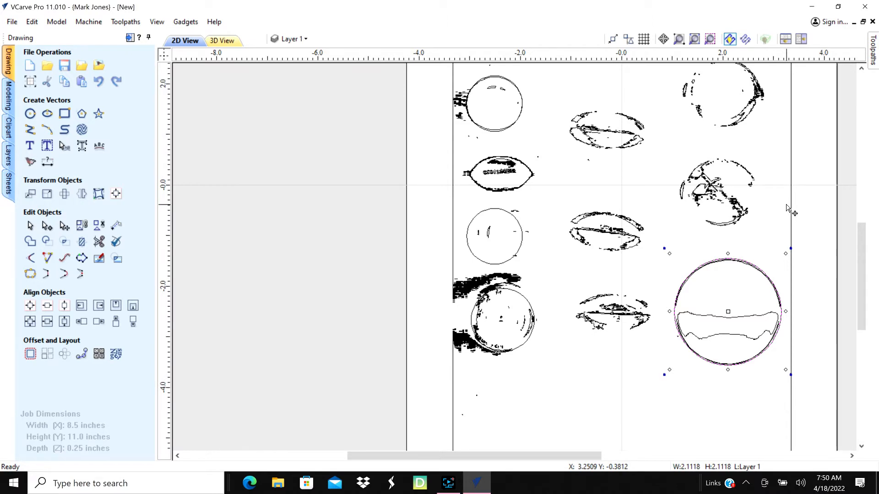
Copy the 2.11-inch circle straight up to the upper large round traced outline in the right column
key("Up")
key("Up")
key("Up")
key("Up")
key("Up")
key("Up")
key("Up")
key("Up")
key("Up")
key("Up")
key("Up")
key("Up")
key("Up")
key("Up")
key("Up")
key("Up")
key("Up")
key("Up")
key("Up")
key("Up")
key("Up")
key("Up")
key("Up")
key("Up")
key("Up")
key("Up")
key("Up")
key("Up")
key("Up")
key("Up")
key("Up")
key("Up")
key("Up")
key("Up")
key("Up")
key("Up")
key("Up")
key("Up")
key("Up")
key("Up")
key("Up")
key("Up")
key("Up")
key("Up")
key("Up")
key("Up")
key("Up")
key("Up")
key("Up")
key("Up")
key("Up")
key("Up")
key("Up")
key("Up")
key("Up")
key("Up")
Nudge the copied circle down and right to align it with the upper large round traced outline
left_click_drag(863, 268, 867, 227)
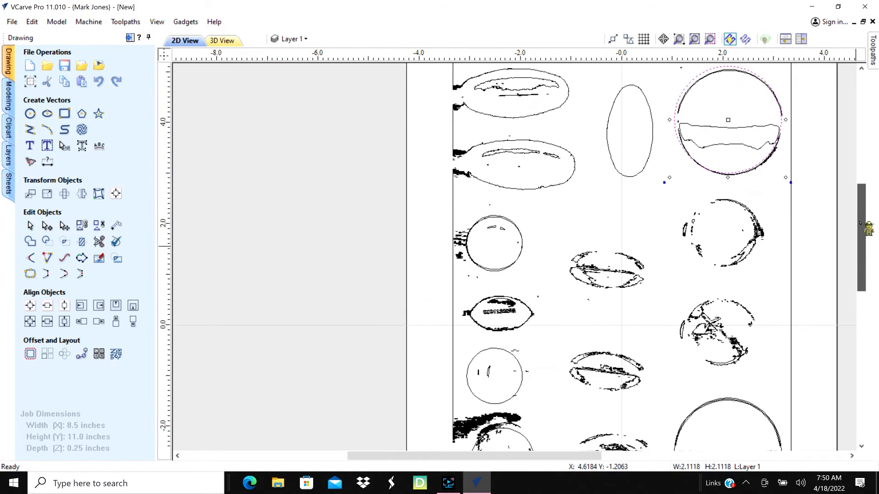
scroll(812, 185, "up", 3)
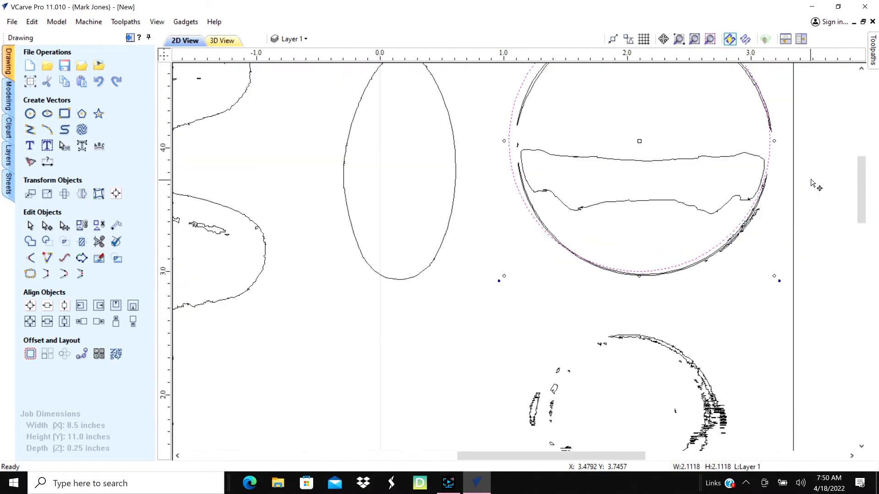
key("Down")
key("Right")
key("Right")
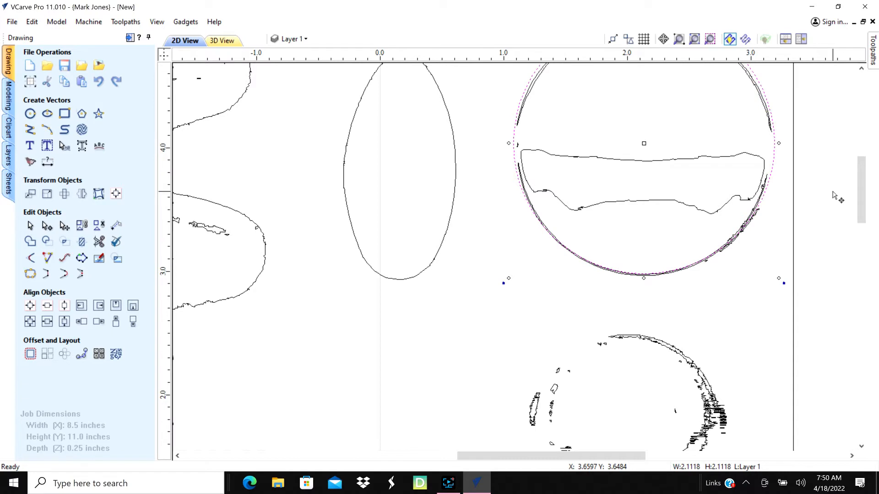
key("Down")
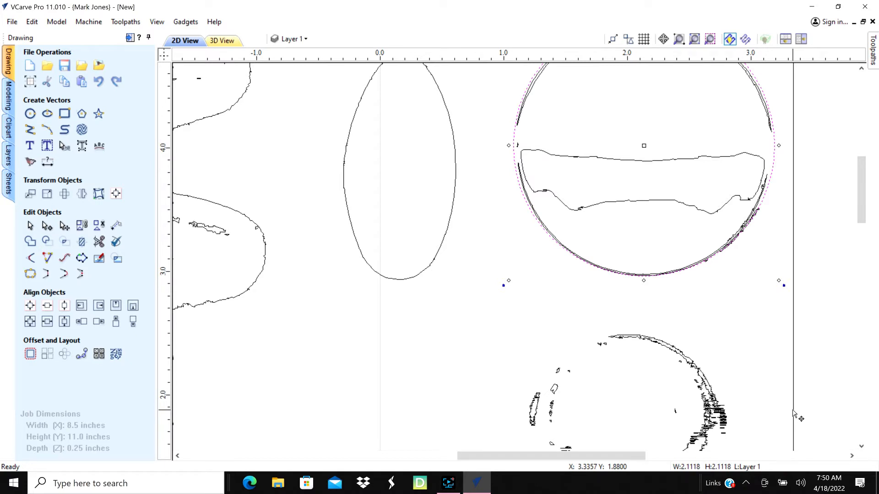
Copy the 2.11-inch circle from the upper large outline straight down over the smaller round traced outline below it
key("Down")
key("Down")
key("Down")
key("Down")
key("Down")
key("Down")
key("Down")
key("Down")
key("Down")
key("Down")
key("Down")
key("Down")
key("Down")
key("Down")
key("Down")
key("Down")
key("Down")
key("Down")
key("Down")
key("Down")
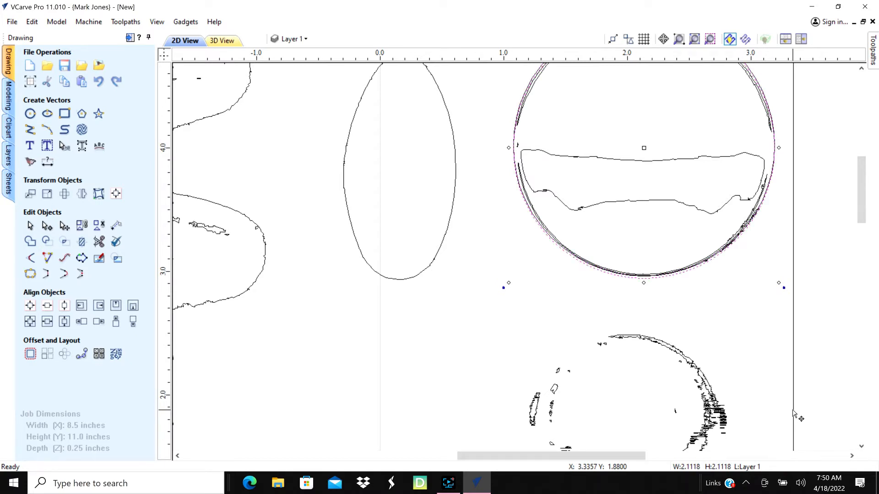
key("Down")
key("Down")
key("Down")
key("Down")
key("Down")
key("Down")
key("Down")
key("Down")
key("Down")
key("Down")
key("Down")
key("Down")
key("Down")
key("Down")
key("Down")
key("Down")
key("Down")
key("Down")
key("Down")
key("Down")
key("Down")
key("Down")
key("Down")
key("Down")
key("Down")
key("Down")
key("Down")
key("Down")
key("Down")
key("Down")
key("Down")
key("Down")
key("Down")
key("Down")
key("Down")
key("Down")
key("Down")
key("Down")
key("Down")
key("Down")
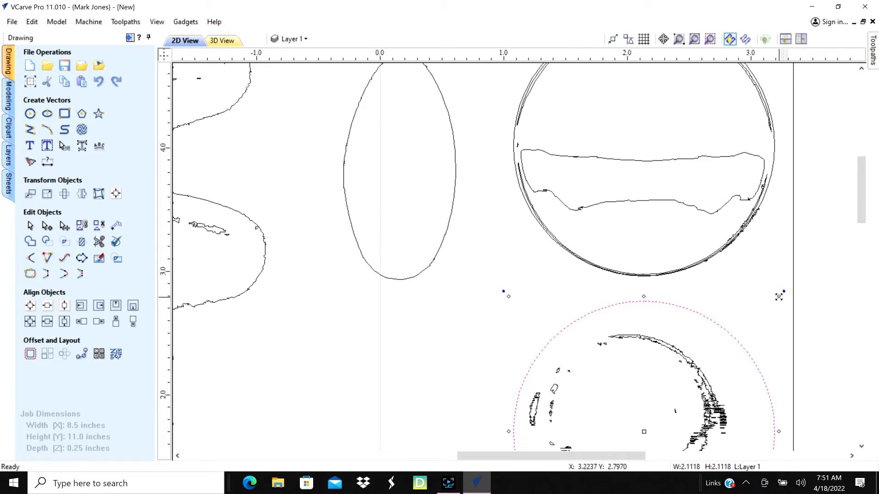
Shrink the copied circle to about 1.70 inches in diameter and shift it up to the top edge of the traced outline
left_click_drag(778, 296, 727, 348)
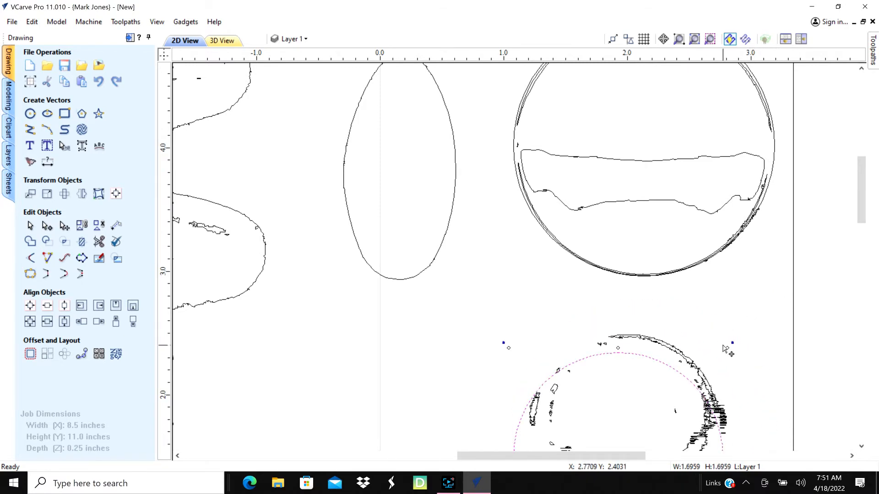
left_click(710, 39)
scroll(813, 183, "up", 1)
scroll(810, 190, "down", 1)
scroll(821, 188, "down", 1)
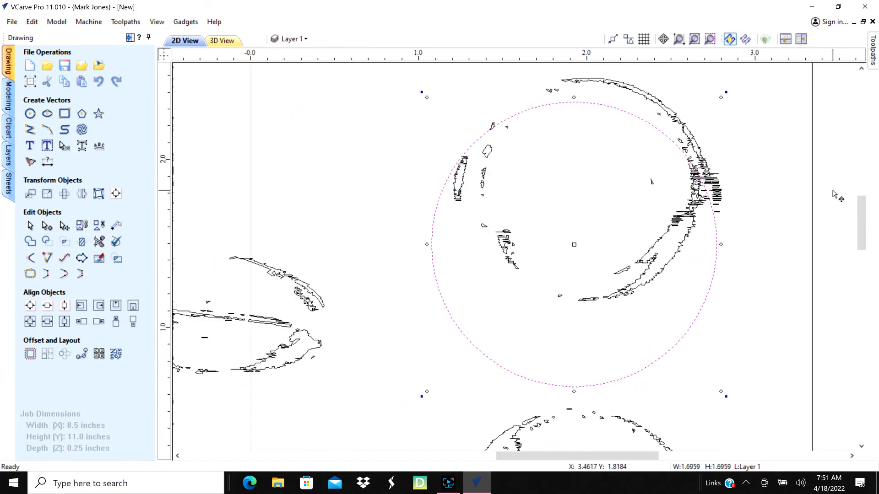
key("Up")
key("Up")
key("Up")
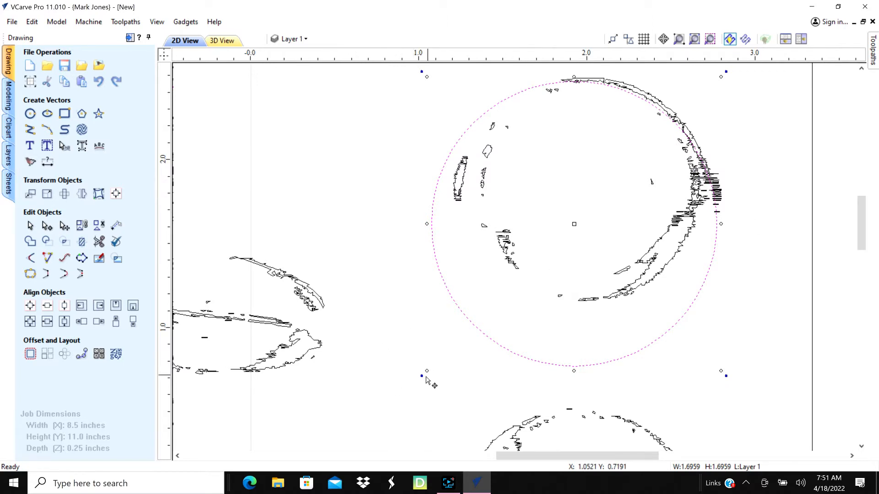
Reduce the circle further to about 1.35 inches in diameter and nudge it left over the traced outline
left_click_drag(426, 370, 479, 311)
key("Left")
key("Left")
key("Left")
key("Left")
key("Left")
key("Left")
key("Left")
key("Left")
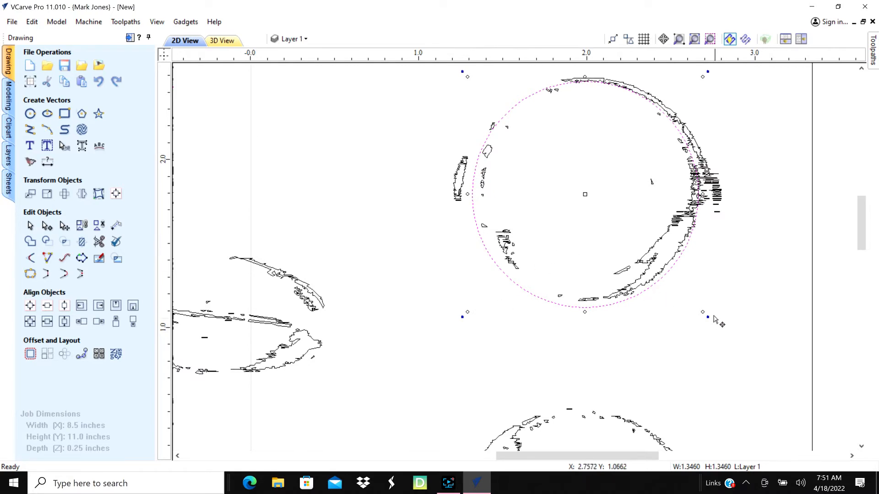
Enlarge the circle to about 1.41 inches in diameter and nudge it left to fit around the traced outline
left_click_drag(703, 312, 730, 325)
key("Up")
key("Up")
key("Up")
key("Up")
key("Up")
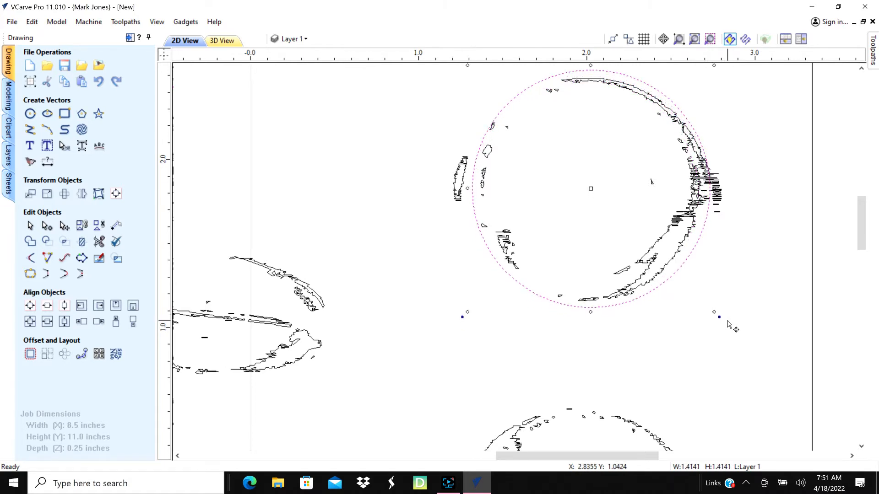
key("Left")
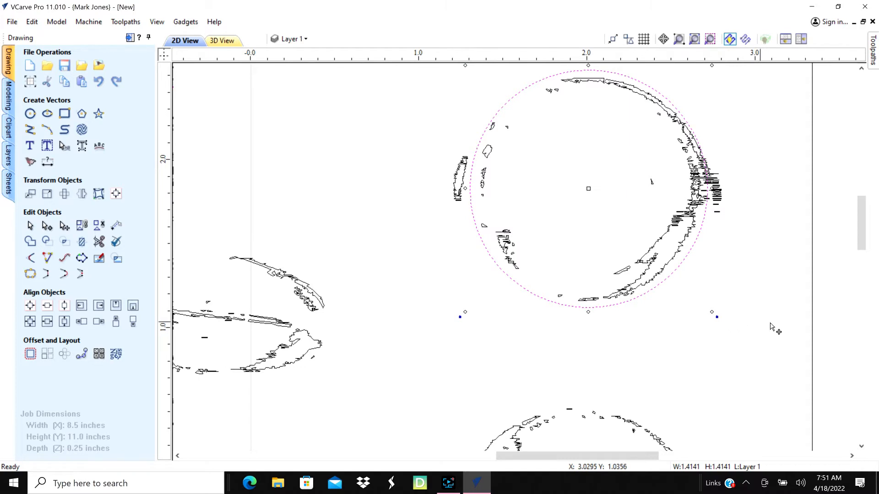
Copy the 1.41-inch circle straight down over the next broken round traced outline in the right column
left_click(861, 446)
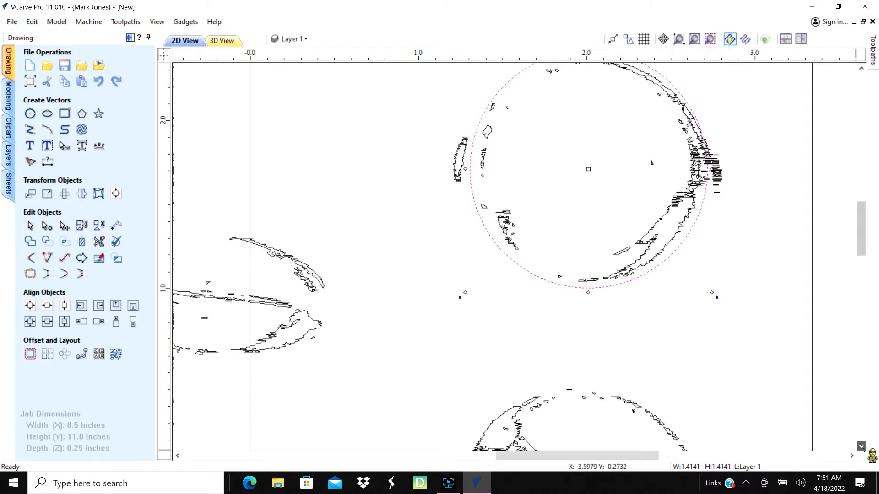
left_click(861, 447)
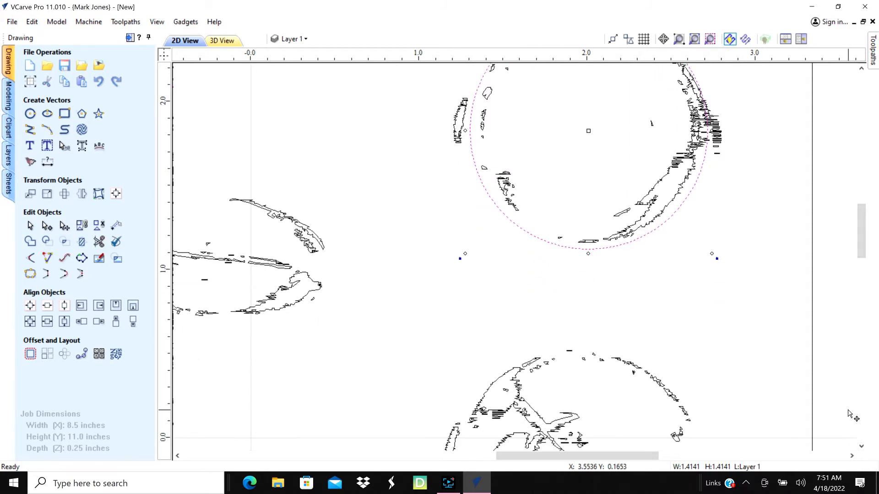
key("Down")
key("Down")
key("Down")
key("Down")
key("Down")
key("Down")
key("Down")
key("Down")
key("Down")
key("Down")
key("Down")
key("Down")
key("Down")
key("Down")
key("Down")
key("Down")
key("Down")
key("Down")
key("Down")
key("Down")
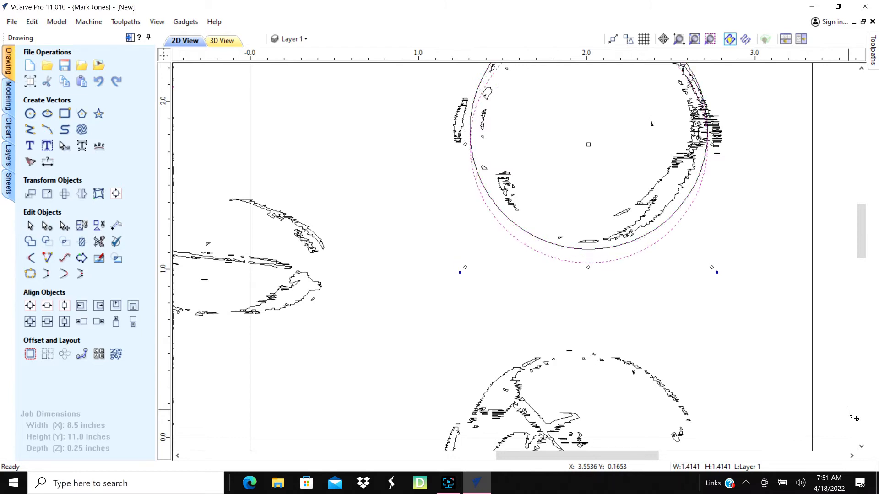
key("Down")
key("Down")
key("Down")
key("Down")
key("Down")
key("Down")
key("Down")
key("Down")
key("Down")
key("Down")
key("Down")
key("Down")
key("Down")
key("Down")
key("Down")
key("Down")
key("Down")
key("Down")
key("Down")
key("Down")
key("Down")
key("Down")
key("Down")
key("Down")
key("Down")
key("Down")
key("Down")
key("Down")
key("Down")
key("Down")
key("Down")
key("Down")
key("Down")
key("Down")
key("Down")
key("Down")
key("Down")
key("Down")
key("Down")
key("Down")
key("Down")
key("Down")
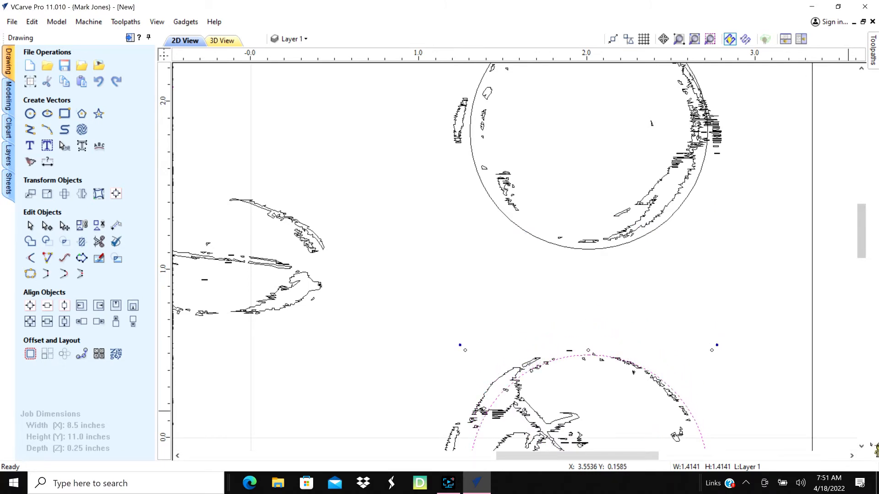
left_click(862, 446)
left_click(862, 447)
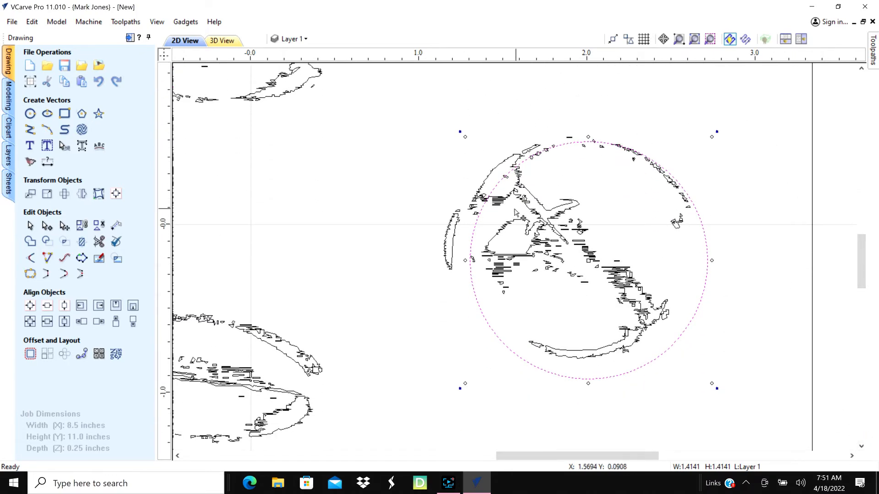
Select the grouped scan tracing without the fitted circles and move it to a new layer named scan
scroll(377, 229, "down", 5)
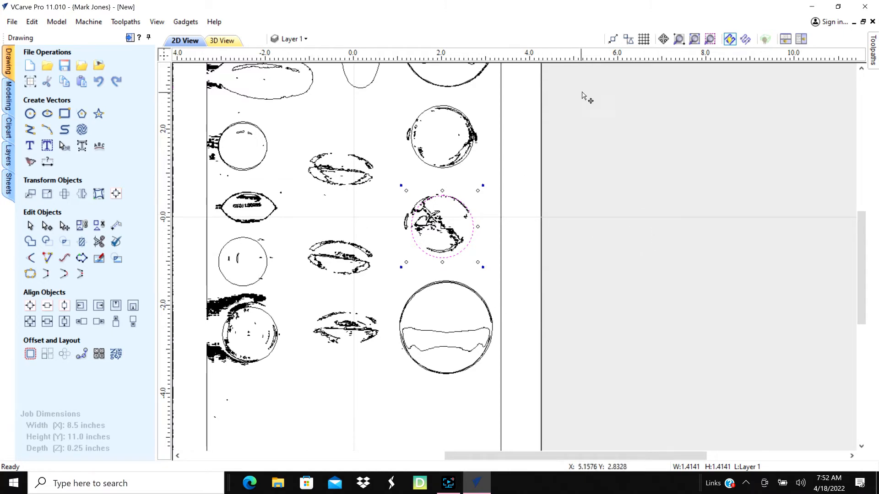
mouse_move(856, 262)
left_mouse_down()
mouse_move(857, 216)
mouse_move(842, 229)
mouse_move(726, 233)
left_mouse_up()
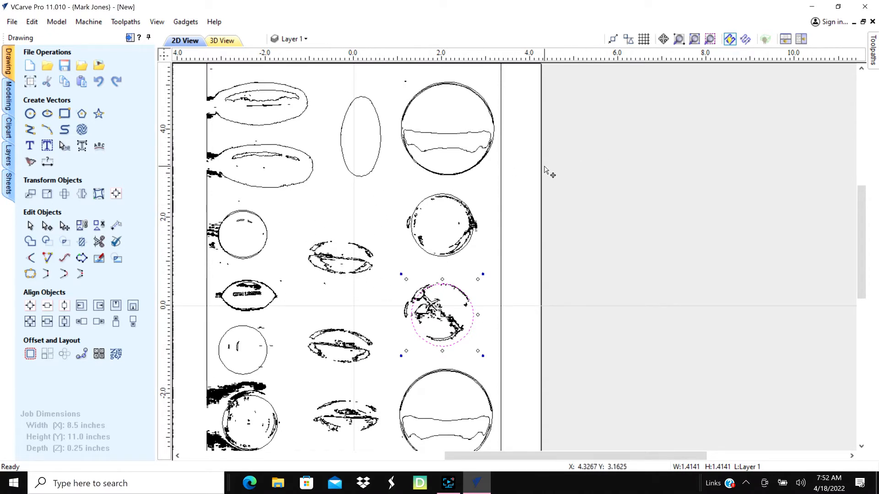
left_click(375, 199)
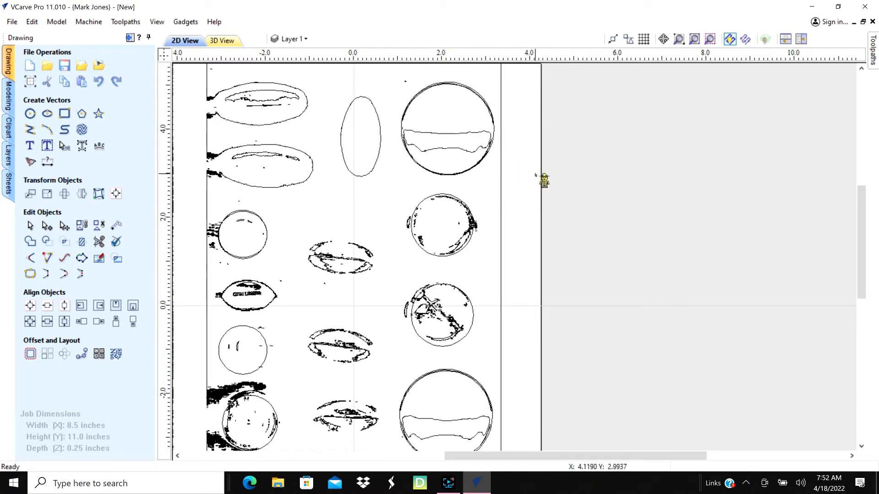
left_click(500, 168)
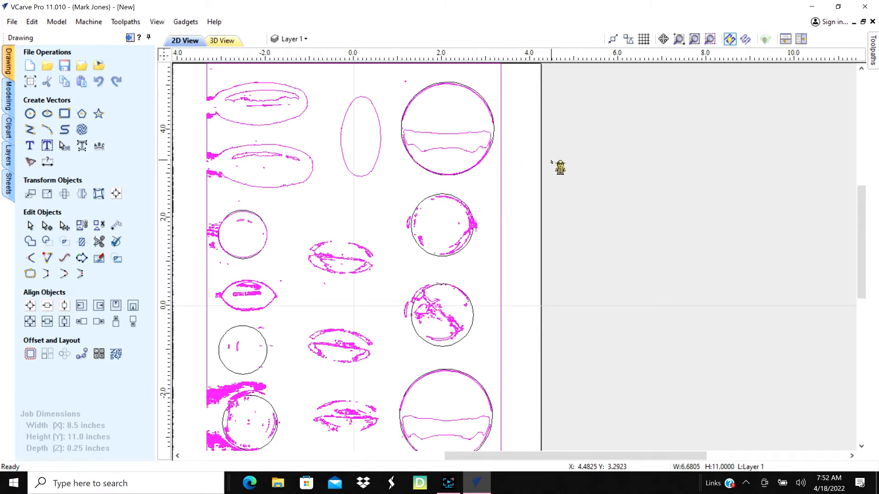
left_click(656, 140)
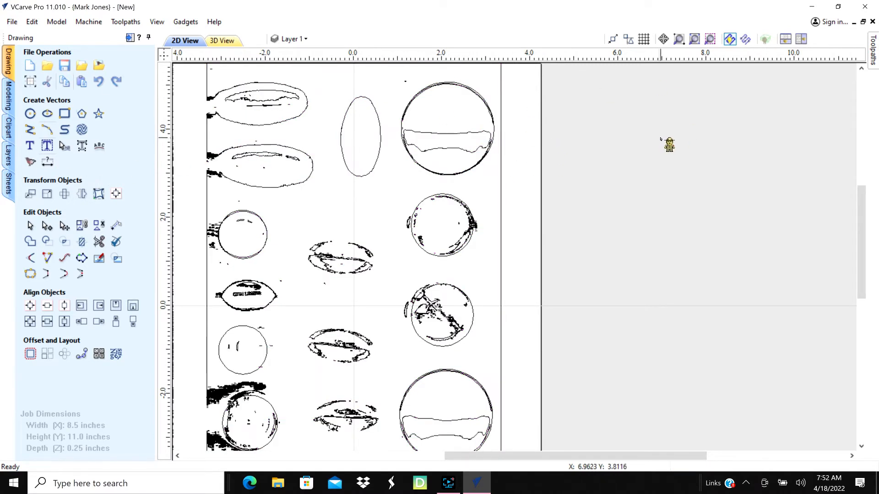
left_click(503, 191)
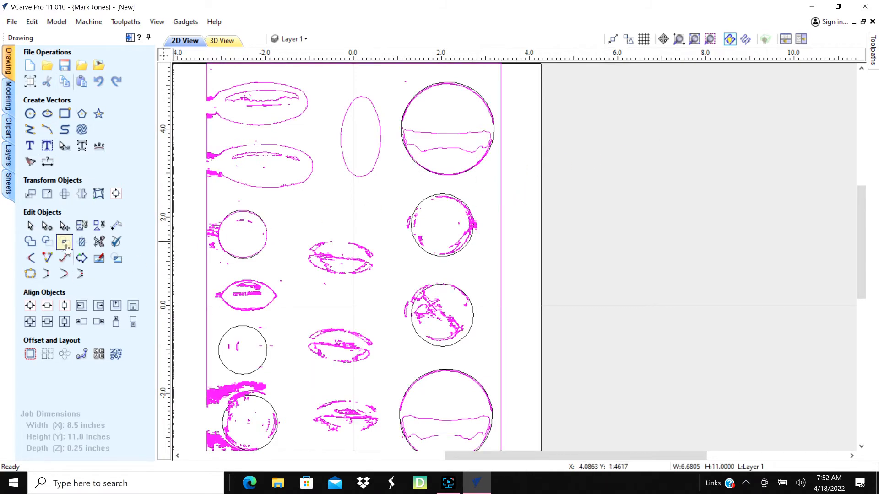
left_click(82, 227)
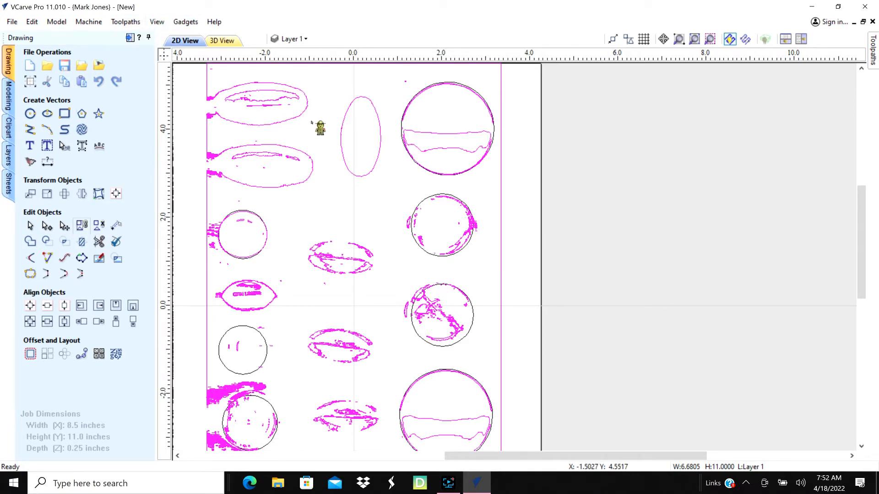
right_click(491, 194)
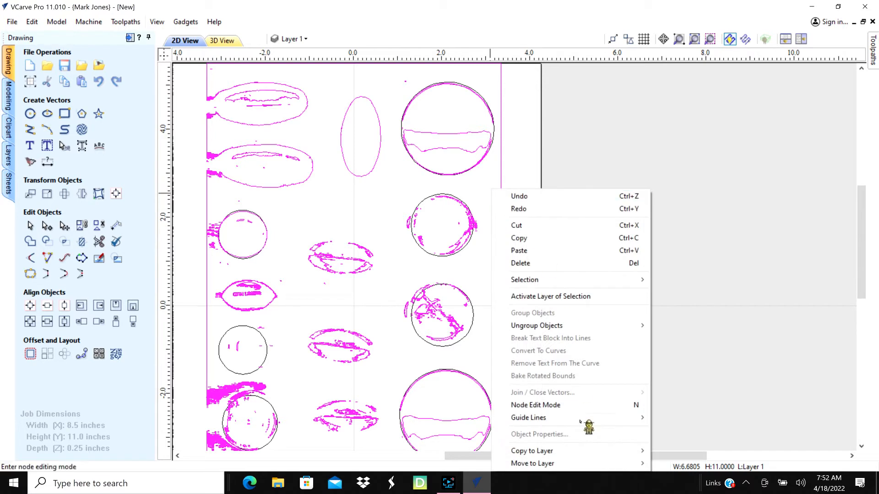
mouse_move(551, 452)
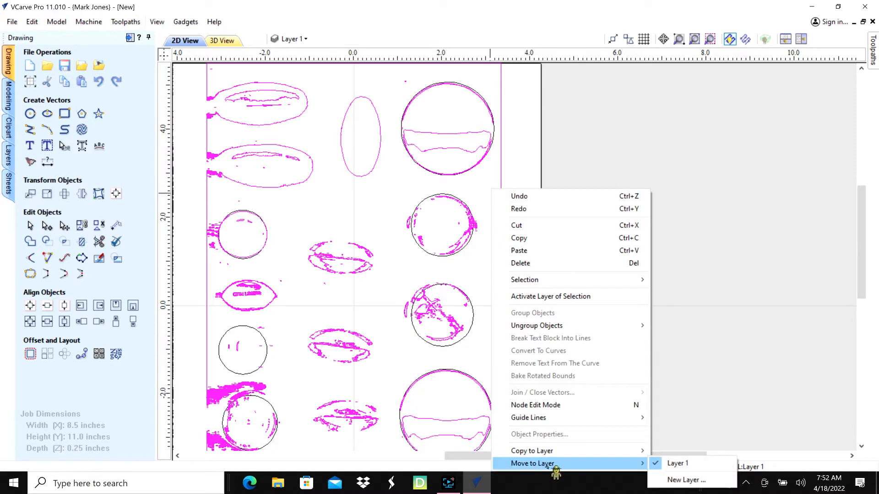
left_click(692, 480)
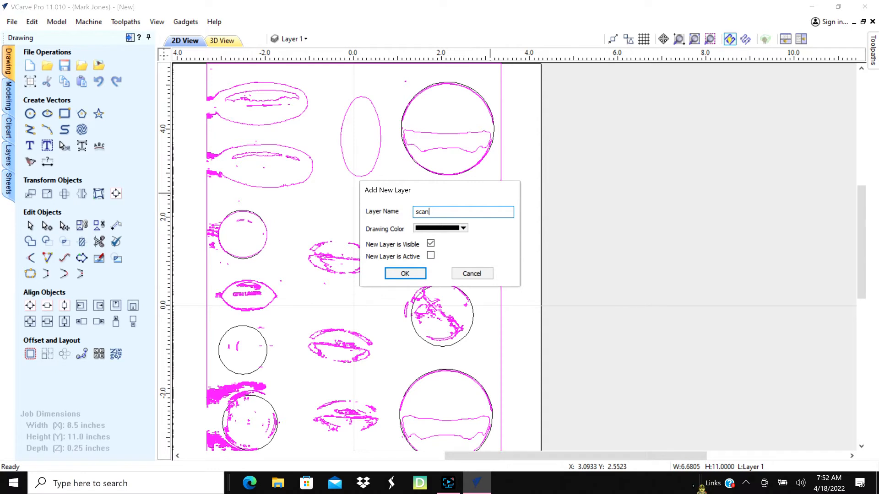
key("Return")
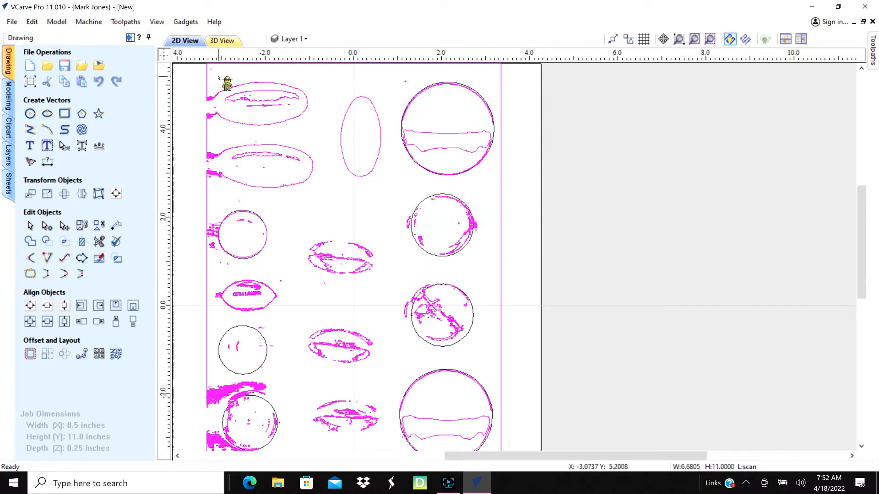
Toggle the visibility of Layer 1 and the scan layer to check their contents, keeping both shown and Layer 1 active
left_click(288, 40)
left_click(290, 57)
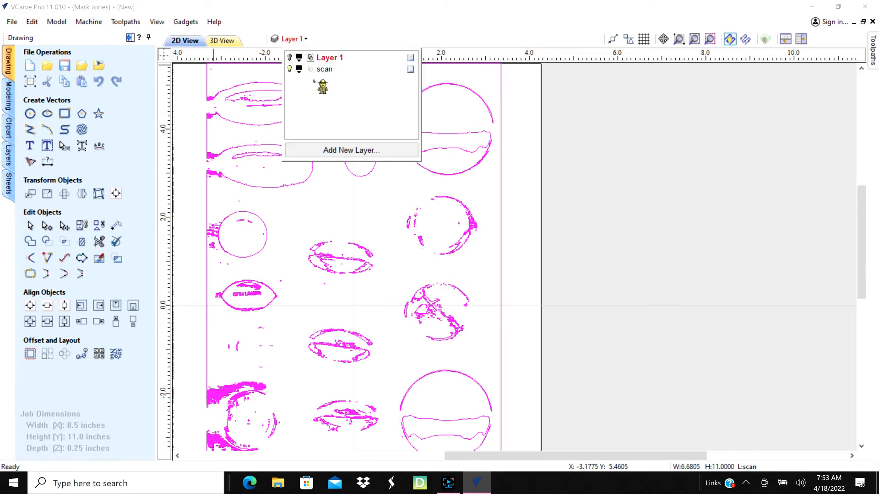
left_click(290, 69)
left_click(290, 57)
left_click(290, 69)
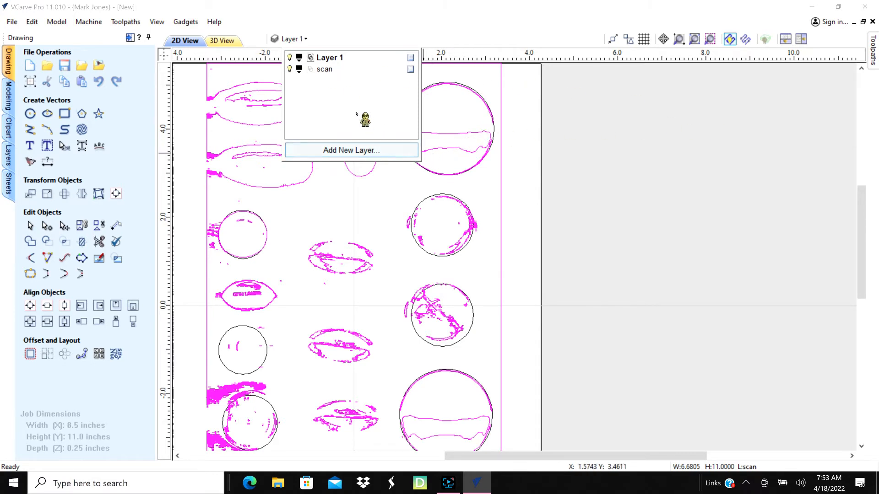
left_click(328, 59)
left_click(586, 87)
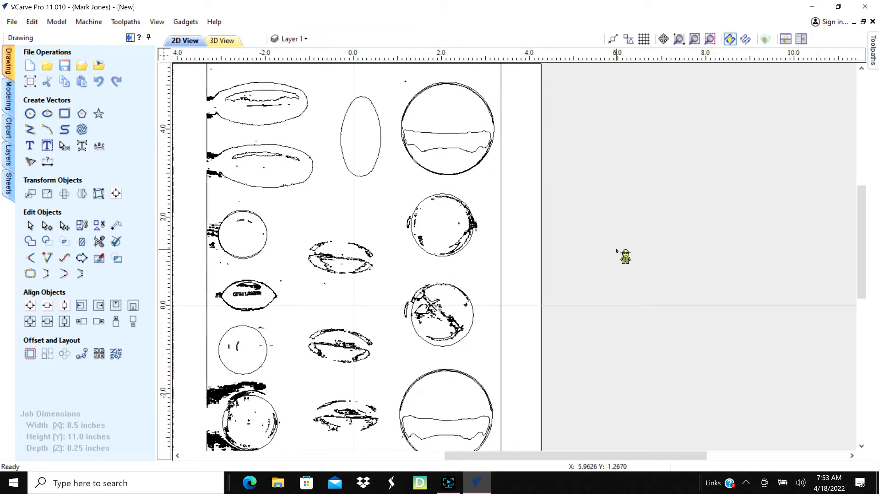
Draw a horizontal ellipse over the two elongated outlines in the left column and scale it down to about 2.07 × 1.01 inches
scroll(630, 233, "up", 1)
left_click(291, 39)
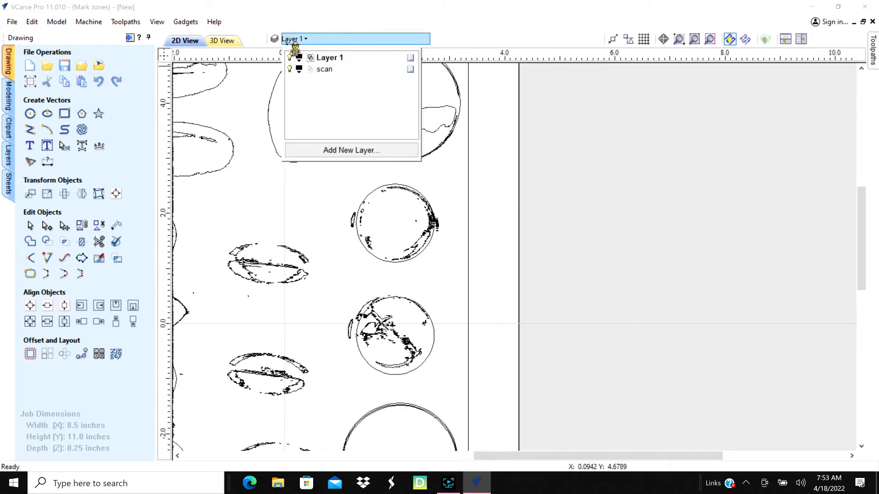
scroll(620, 226, "down", 3)
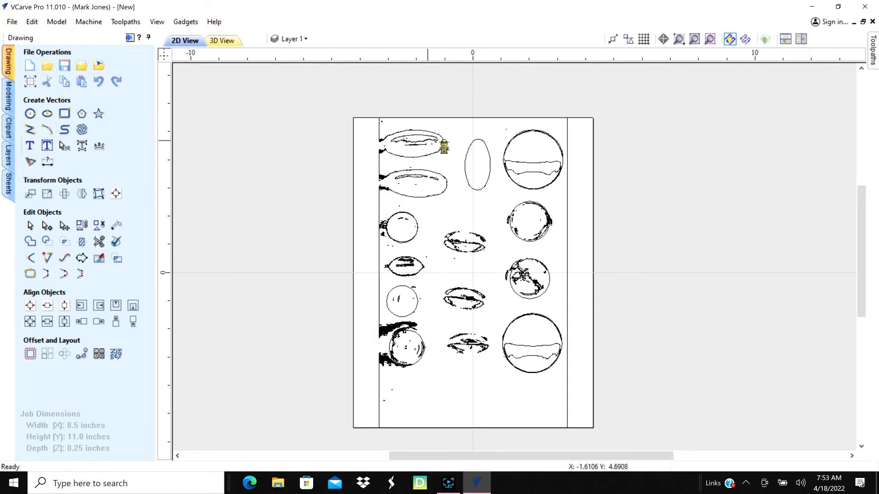
scroll(443, 137, "up", 6)
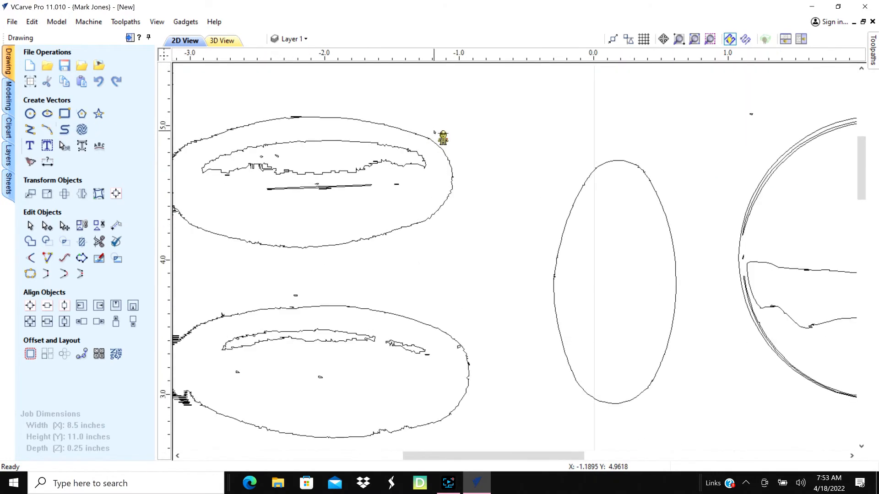
scroll(443, 137, "down", 1)
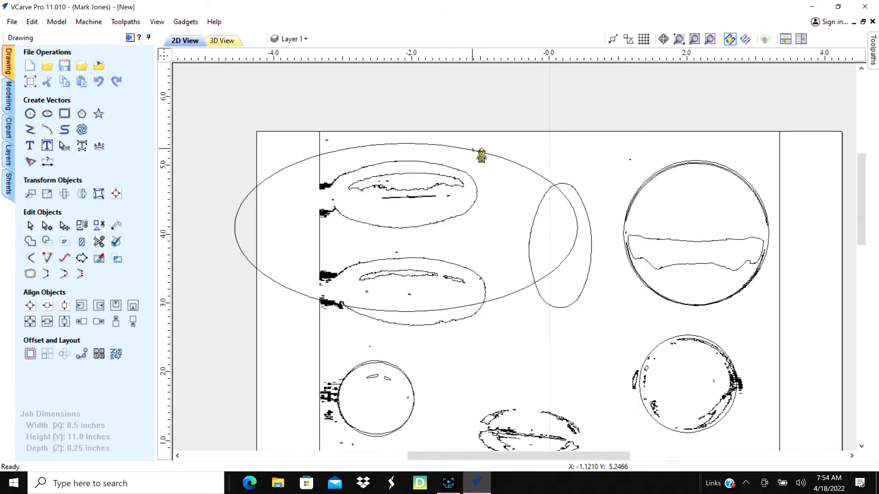
left_click(473, 149)
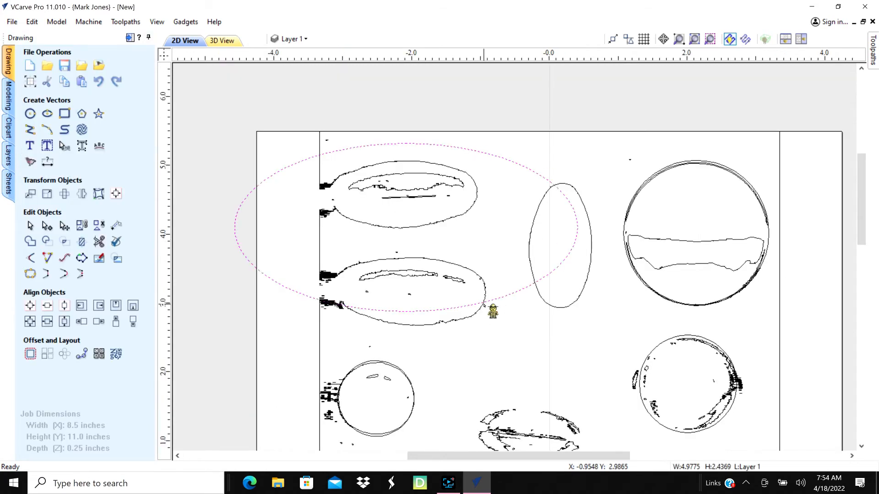
left_click(513, 294)
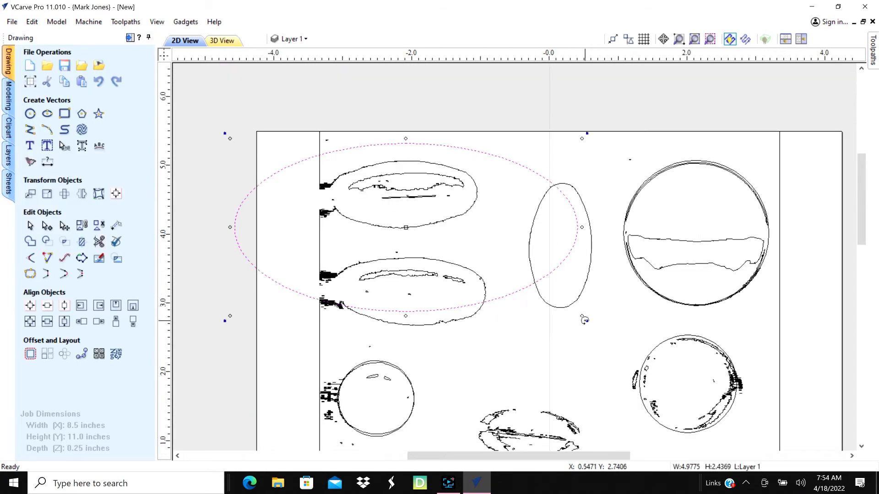
left_click_drag(581, 317, 508, 213)
Move the ellipse over the uppermost elongated outline in the left column and widen it to about 2.16 inches to fit
key("Right")
key("Right")
key("Right")
key("Right")
key("Right")
key("Right")
key("Right")
key("Right")
key("Right")
key("Right")
key("Right")
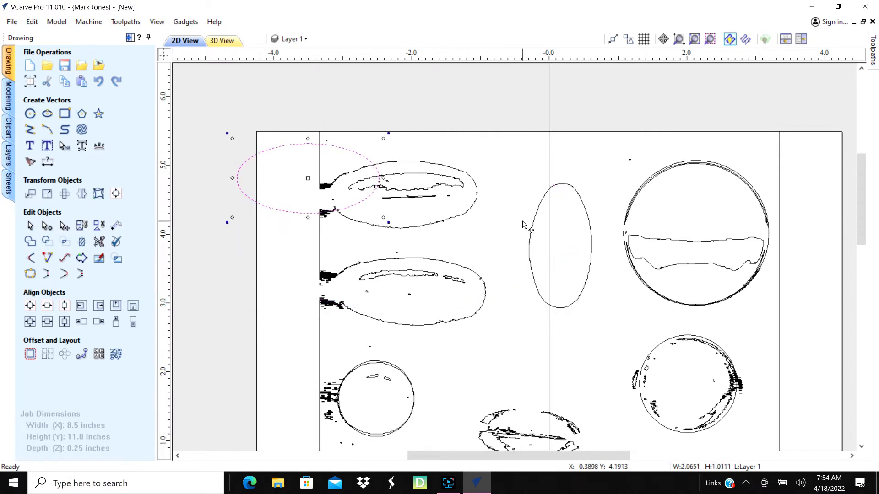
key("Right")
key("Down")
key("Down")
key("Down")
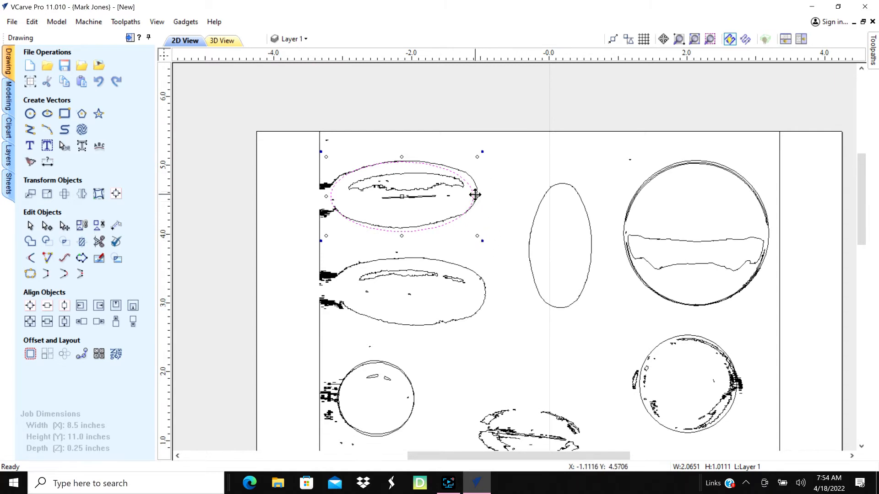
left_click_drag(477, 197, 480, 196)
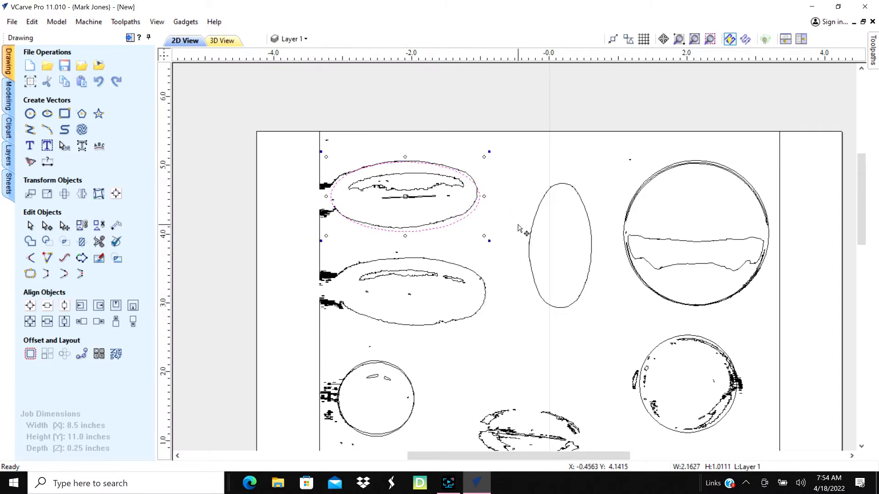
key("Up")
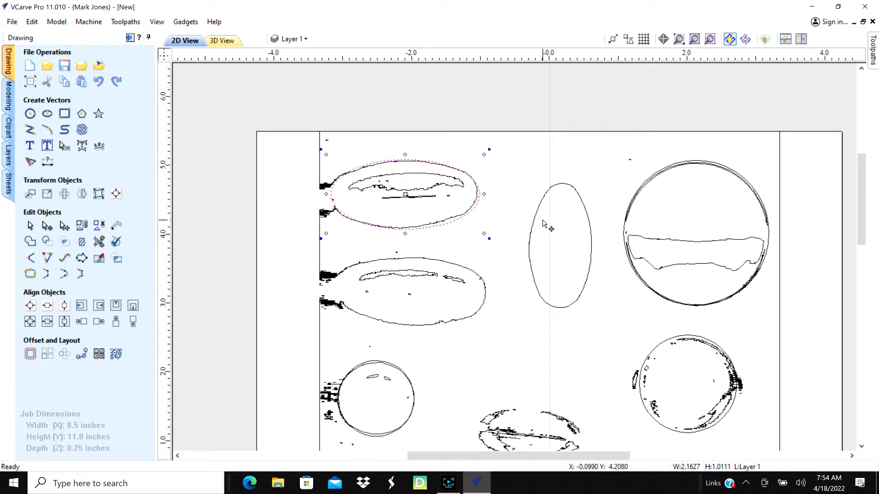
Copy the 2.16 × 1.01-inch ellipse straight down over the second elongated outline in the left column
key("Down")
key("Down")
key("Down")
key("Down")
key("Down")
key("Down")
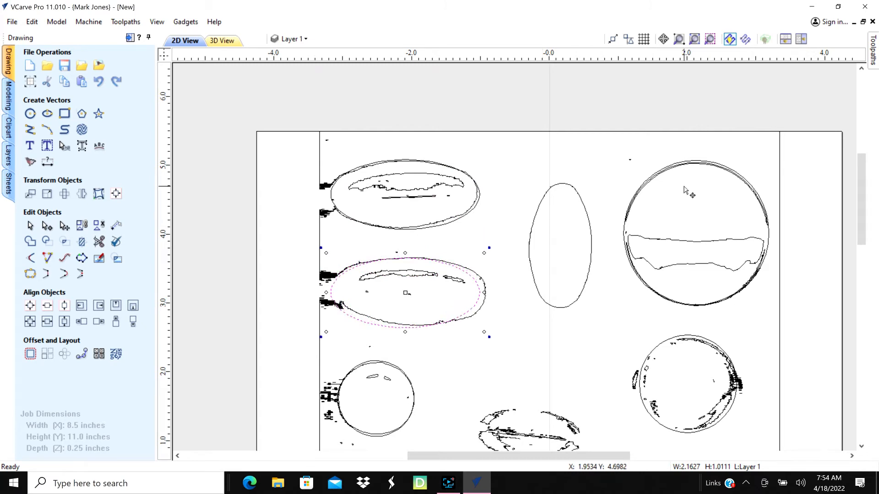
Make another copy of the ellipse and shift it straight down to the leaf-shaped outline in the left column
scroll(530, 331, "down", 1)
scroll(530, 330, "down", 2)
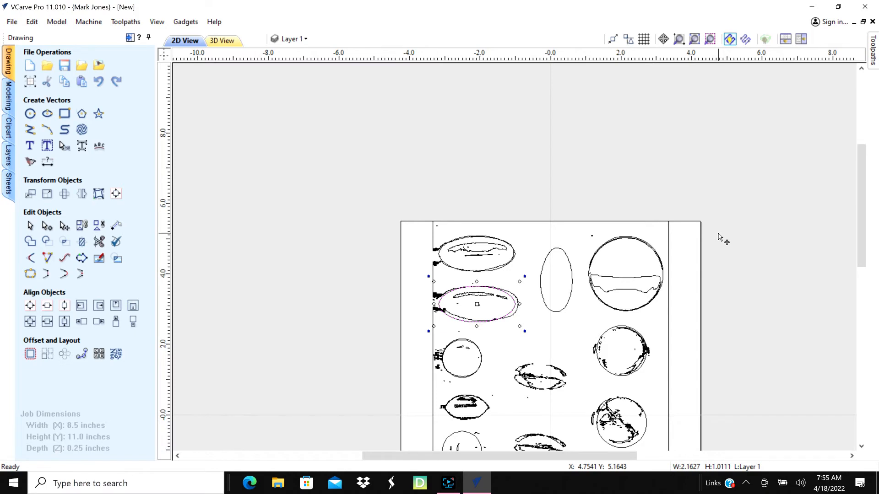
key("Down")
key("Down")
key("Down")
key("Down")
key("Down")
key("Down")
key("Down")
key("Down")
key("Down")
key("Down")
key("Down")
key("Down")
key("Down")
key("Down")
key("Down")
key("Down")
key("Down")
key("Down")
key("Down")
key("Down")
key("Down")
Rotate the newest ellipse copy 90 degrees about its center so it stands upright
key("r")
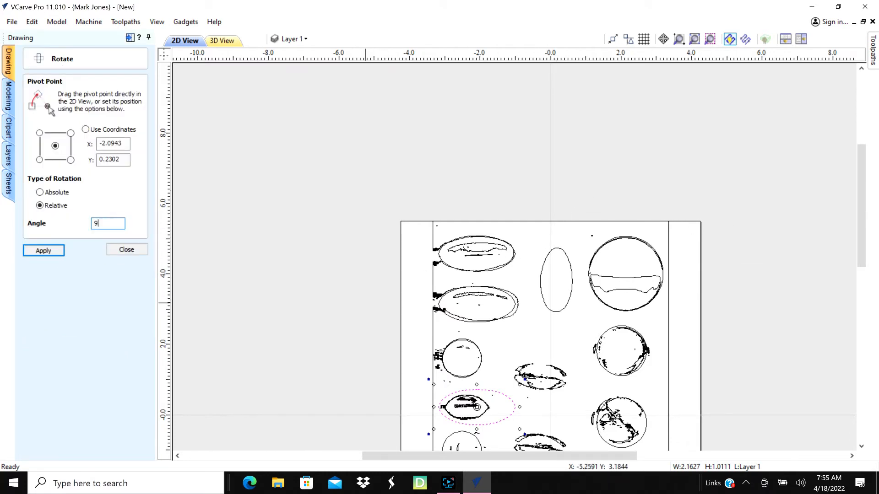
key("Return")
left_click(137, 250)
Move the upright ellipse across and up so it lies over the vertical traced oval in the middle column
key("Right")
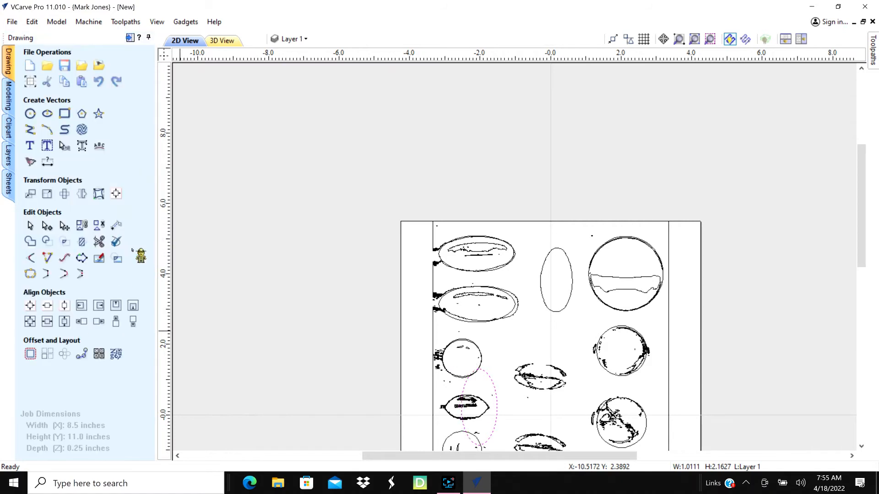
key("Right")
key("Right")
key("Right")
key("Right")
key("Right")
key("Right")
key("Right")
key("Right")
key("Right")
key("Right")
key("Right")
key("Right")
key("Right")
key("Right")
key("Right")
key("Up")
key("Up")
key("Up")
key("Up")
key("Up")
key("Up")
key("Up")
key("Left")
key("Left")
key("Left")
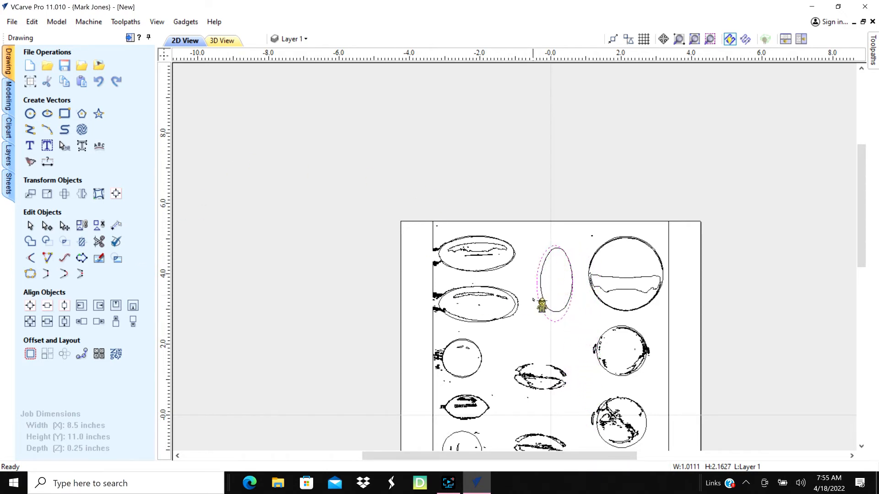
Scale the upright ellipse down to about 0.92 × 1.96 inches so its sides meet the vertical traced oval
scroll(573, 295, "up", 3)
scroll(585, 269, "up", 2)
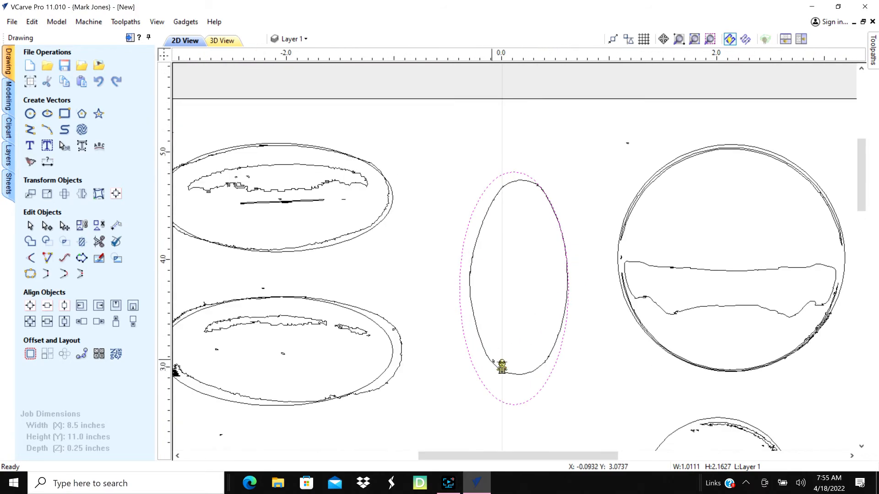
left_click(513, 408)
left_click(514, 406)
left_click(517, 404)
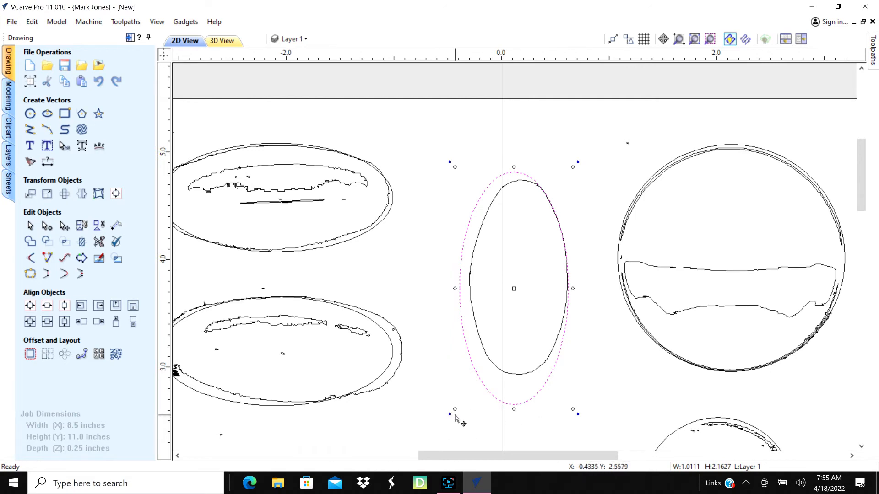
mouse_move(451, 416)
left_mouse_down()
mouse_move(461, 405)
mouse_move(453, 410)
left_mouse_up()
left_click_drag(454, 408, 482, 392)
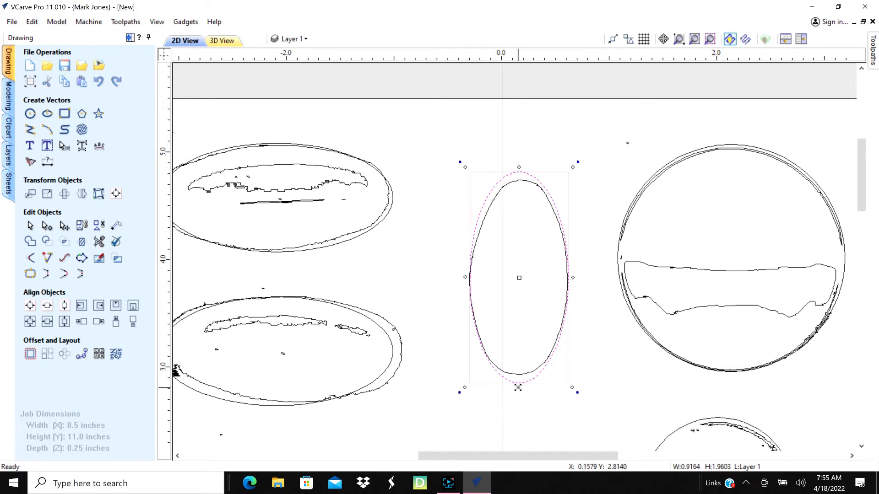
Reduce the upright ellipse's height to about 1.80 inches to match the traced oval's ends and nudge it slightly right
left_click_drag(517, 388, 518, 375)
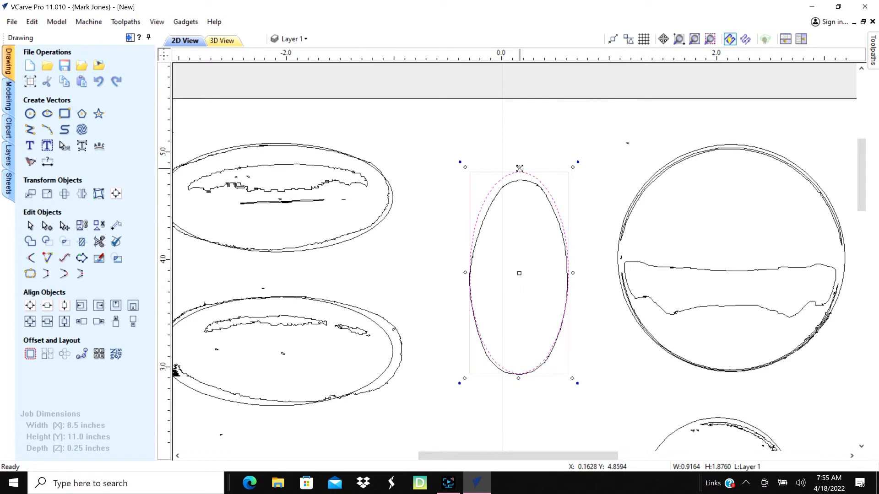
left_click_drag(519, 166, 517, 179)
left_click_drag(517, 180, 518, 181)
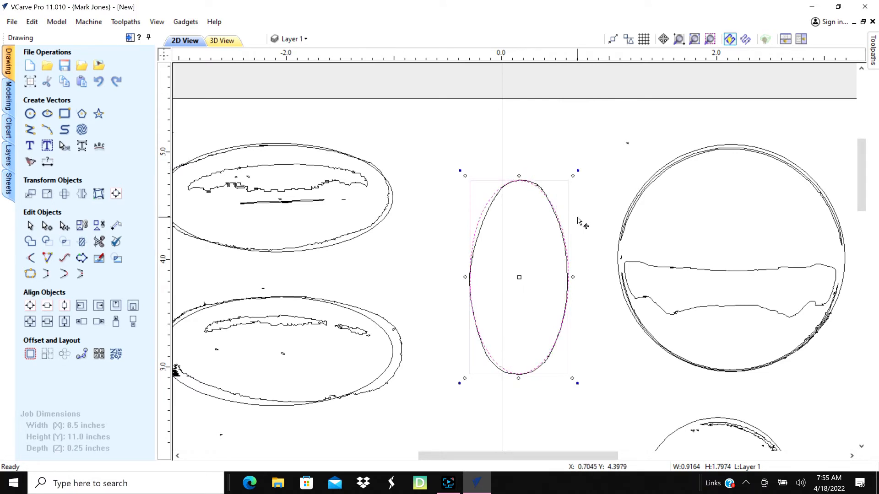
key("Right")
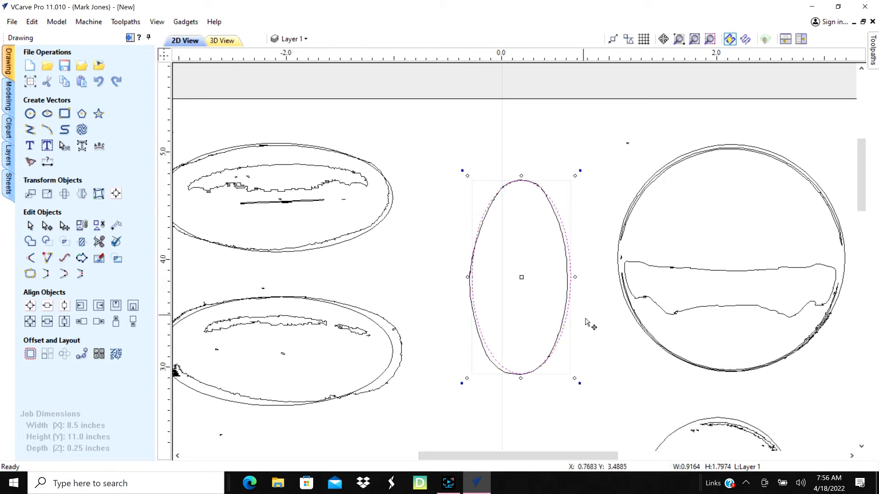
Copy the second wide ellipse in the left column across and down over the upper small traced oval in the middle column
scroll(588, 307, "down", 3)
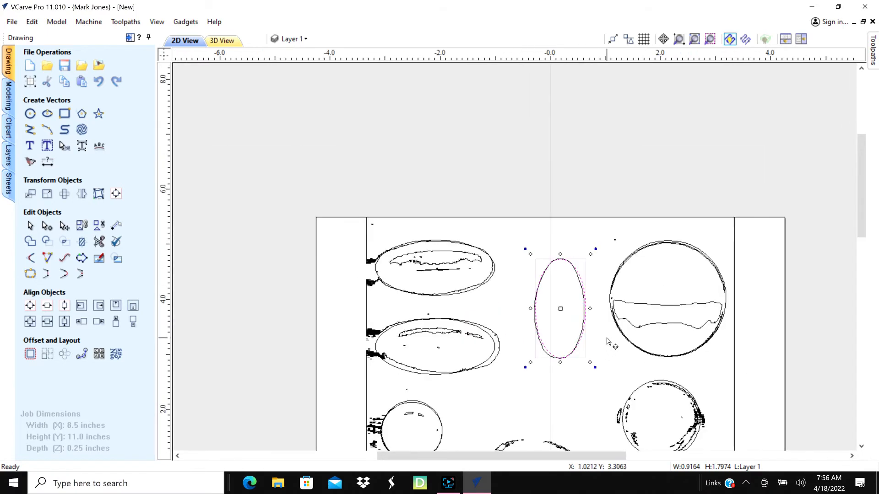
left_click(861, 446)
left_click(861, 447)
left_click(861, 446)
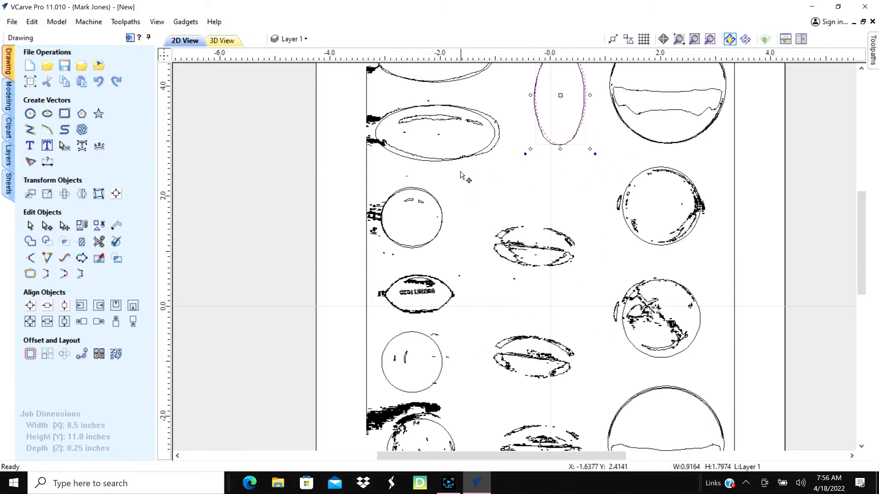
left_click(489, 150)
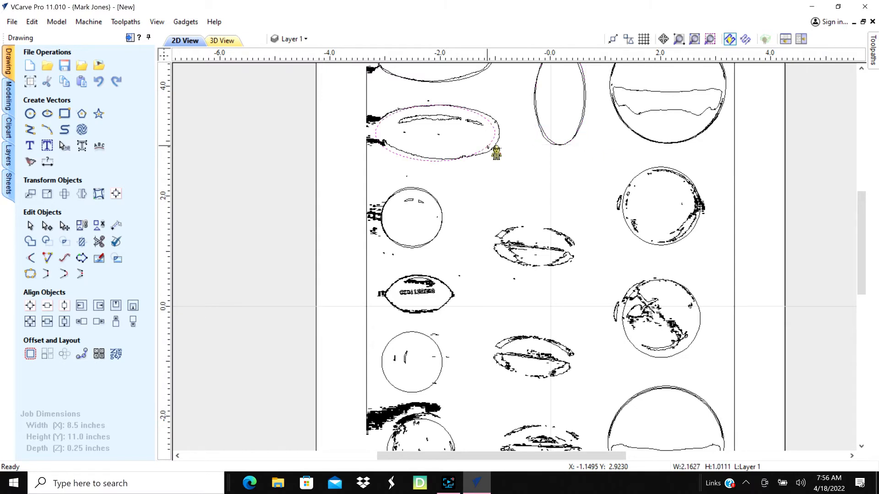
left_click(488, 147)
key("Right")
key("Right")
key("Right")
key("Right")
key("Right")
key("Right")
key("Right")
key("Right")
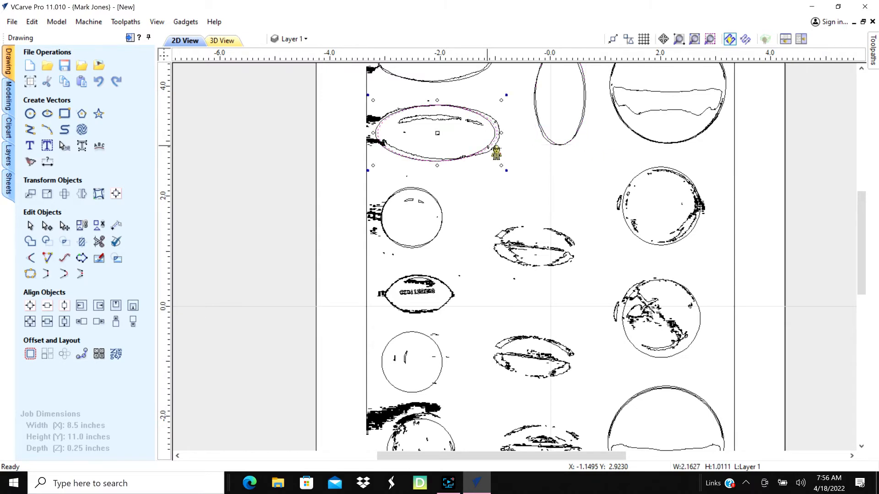
key("Right")
key("Right")
key("Right")
key("Right")
key("Right")
key("Right")
key("Down")
key("Down")
key("Down")
key("Down")
key("Down")
key("Down")
key("Down")
key("Down")
key("Down")
key("Down")
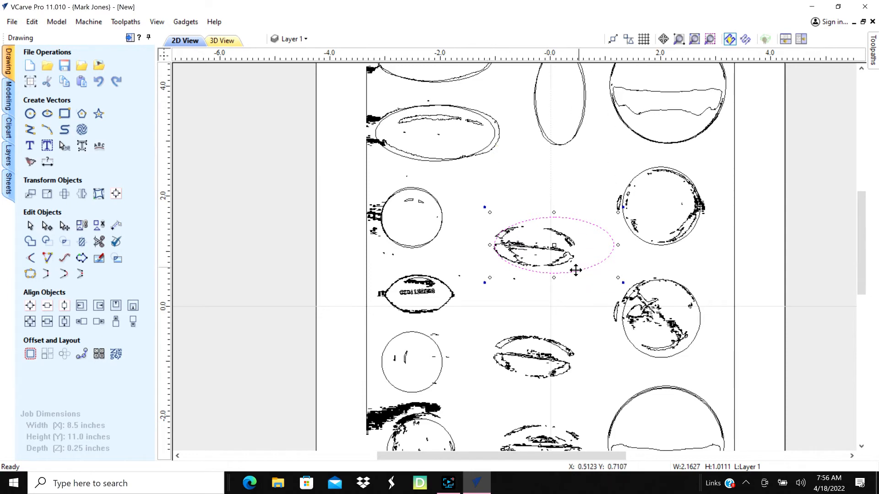
Scale the ellipse copy to about 1.55 × 0.73 inches and move it up to fit the upper small traced oval
scroll(568, 280, "up", 3)
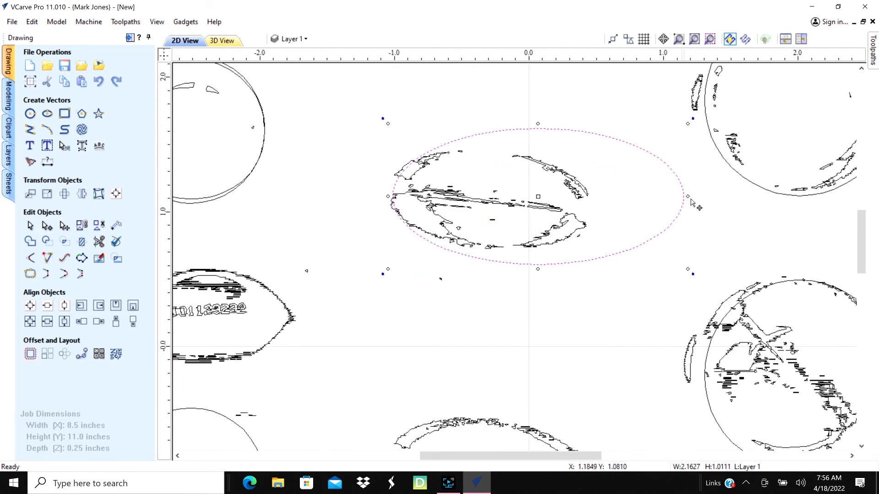
left_click_drag(688, 124, 595, 166)
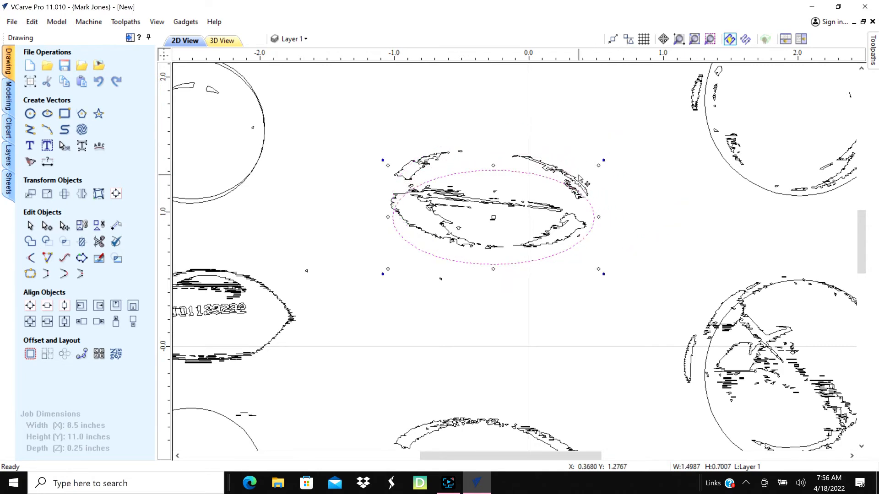
key("Up")
key("Up")
key("Up")
key("Up")
key("Up")
key("Up")
key("Up")
key("Up")
key("Up")
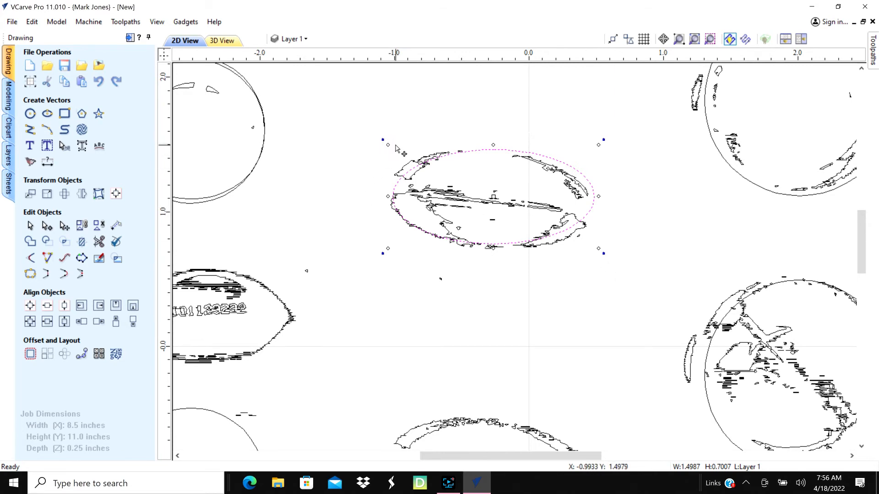
left_click_drag(387, 144, 379, 146)
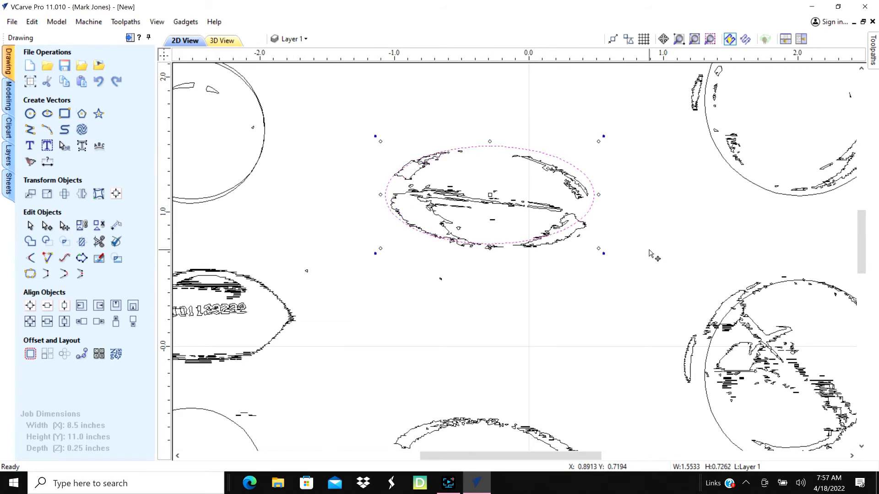
Copy the fitted small ellipse straight down over the second small traced oval in the middle column
key("Down")
key("Down")
key("Down")
key("Down")
key("Down")
key("Down")
key("Down")
key("Down")
key("Down")
key("Down")
key("Down")
key("Down")
key("Down")
key("Down")
key("Down")
key("Down")
key("Down")
key("Down")
key("Down")
key("Down")
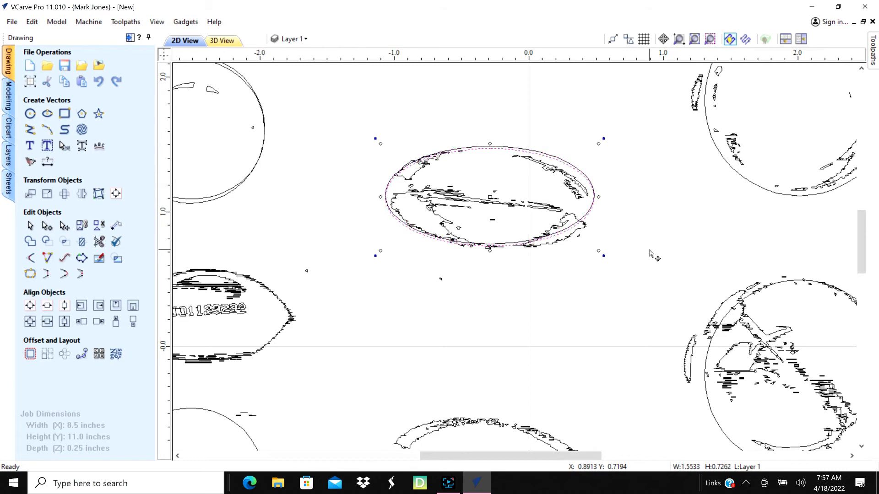
key("Down")
key("Down")
key("Down")
key("Down")
key("Down")
key("Down")
key("Down")
key("Down")
key("Down")
key("Down")
key("Down")
key("Down")
key("Down")
key("Down")
key("Down")
key("Down")
key("Down")
key("Down")
key("Down")
key("Down")
key("Down")
key("Down")
key("Down")
key("Down")
key("Down")
key("Down")
key("Down")
key("Down")
key("Down")
key("Down")
scroll(649, 255, "down", 2)
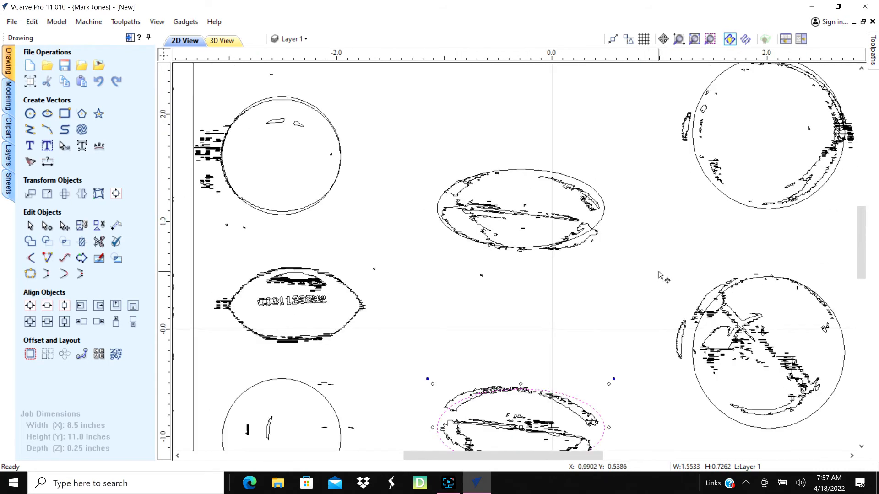
left_click(861, 447)
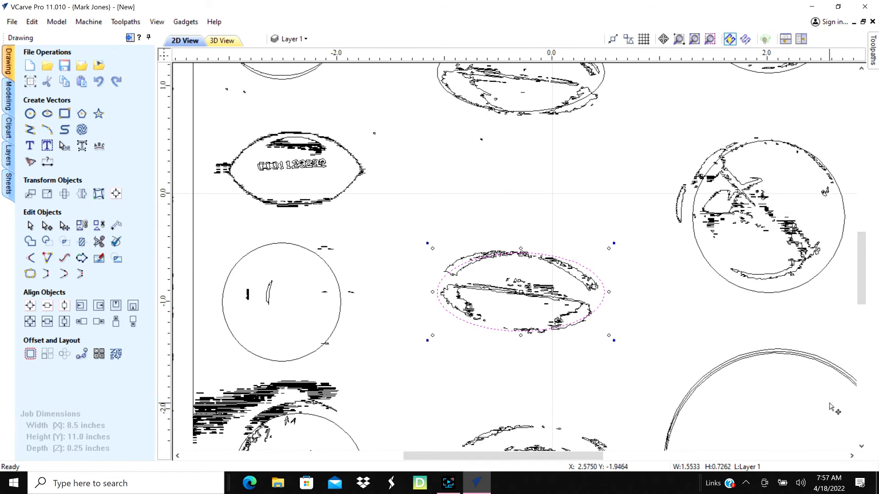
Copy the small ellipse down again over the lowest traced oval in the middle column
scroll(842, 373, "down", 2)
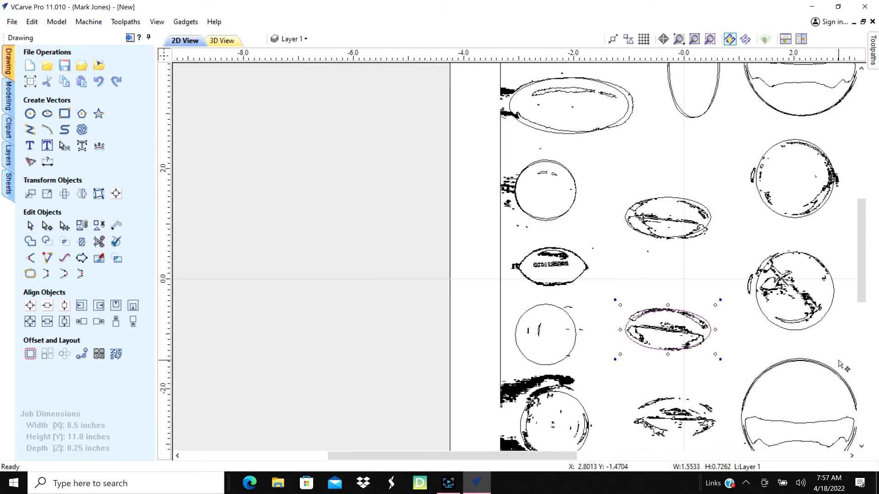
key("Down")
key("Down")
key("Down")
key("Down")
key("Down")
key("Down")
key("Down")
key("Down")
key("Down")
key("Down")
key("Down")
Copy the lowest small ellipse up and across over the pointed traced oval between the circles in the left column
left_click(861, 446)
left_click(861, 446)
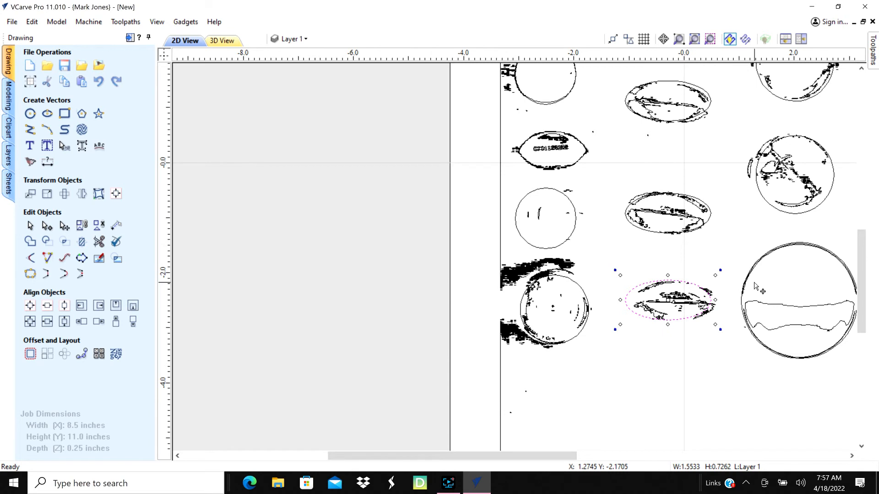
key("Up")
key("Up")
key("Up")
key("Up")
key("Up")
key("Up")
key("Up")
key("Up")
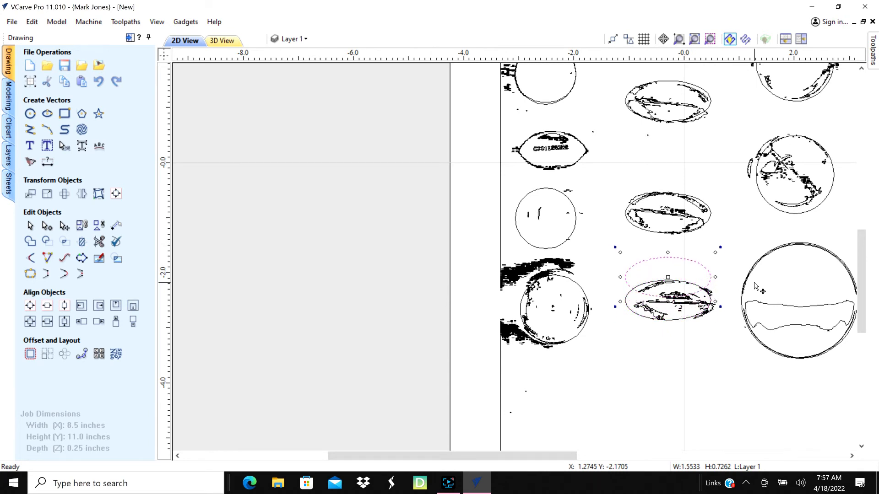
key("Up")
key("Up")
key("Up")
key("Up")
key("Up")
key("Left")
key("Left")
key("Left")
key("Left")
key("Left")
key("Left")
key("Left")
key("Left")
key("Left")
key("Left")
key("Left")
Scale the ellipse over the pointed traced oval to about 1.22 × 0.57 inches and nudge it right to align its ends
left_click(587, 165)
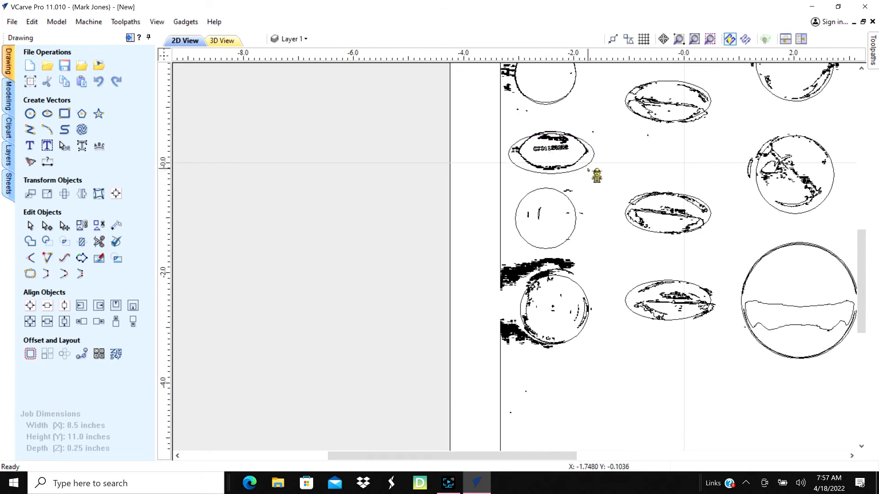
left_click(591, 167)
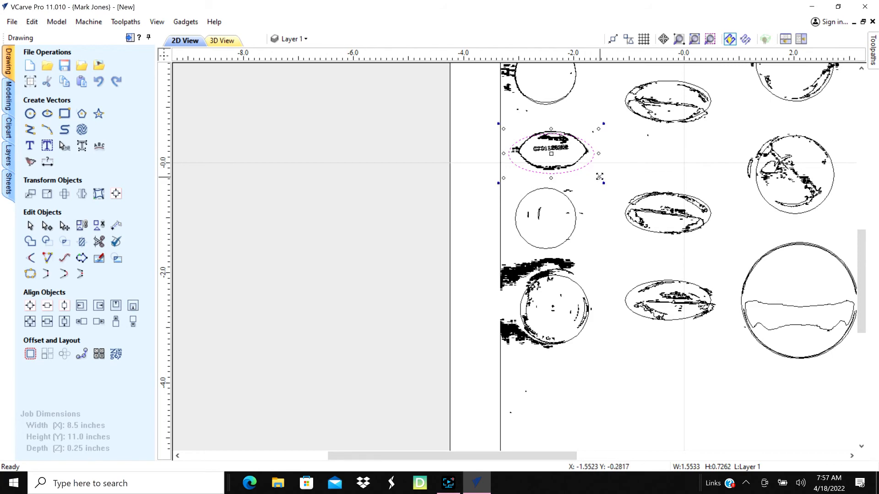
scroll(611, 144, "up", 4)
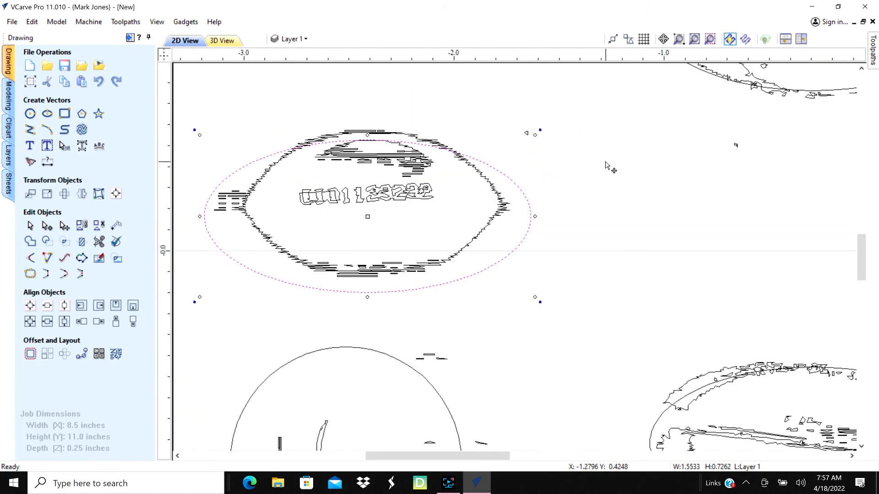
left_click_drag(536, 299, 532, 259)
key("Right")
key("Right")
key("Right")
key("Right")
key("Right")
key("Right")
key("Right")
key("Right")
key("Right")
key("Right")
key("Right")
key("Right")
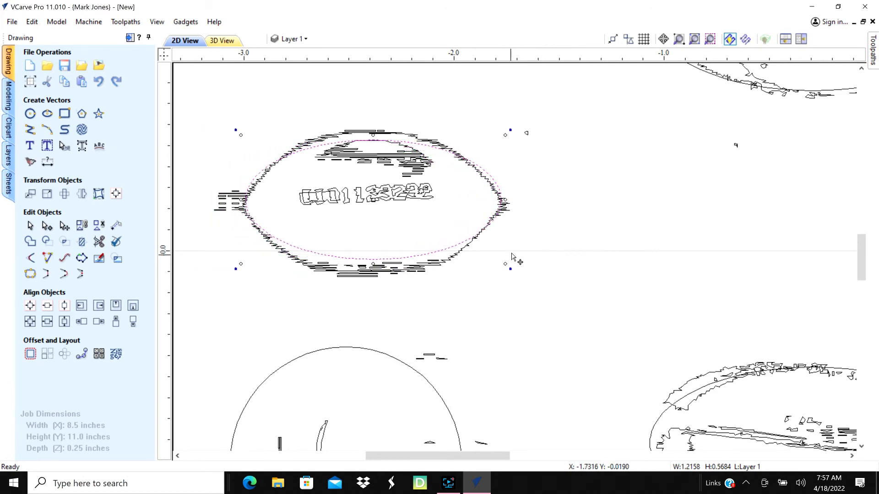
Stretch the ellipse downward to about 0.64 inches high, and extend its upper edge slightly to meet the pointed oval's trace
left_click(375, 272)
left_click(373, 261)
left_click_drag(372, 265, 375, 269)
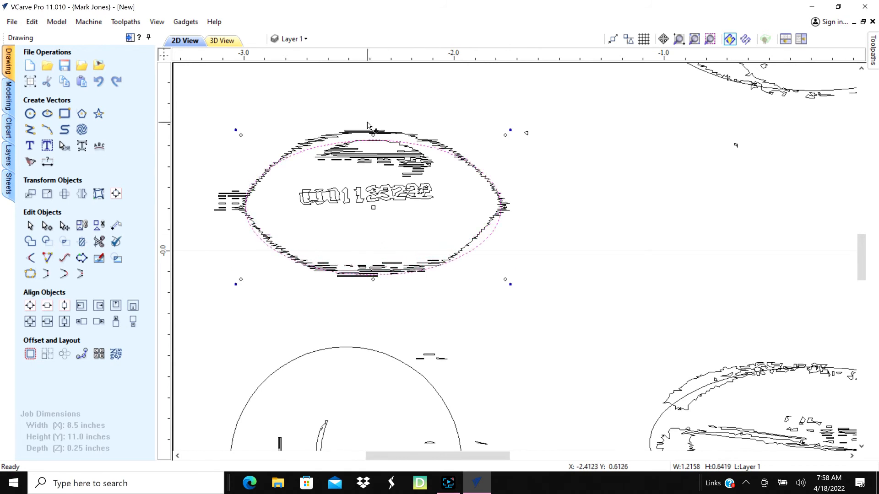
left_click_drag(372, 134, 372, 129)
left_click(643, 222)
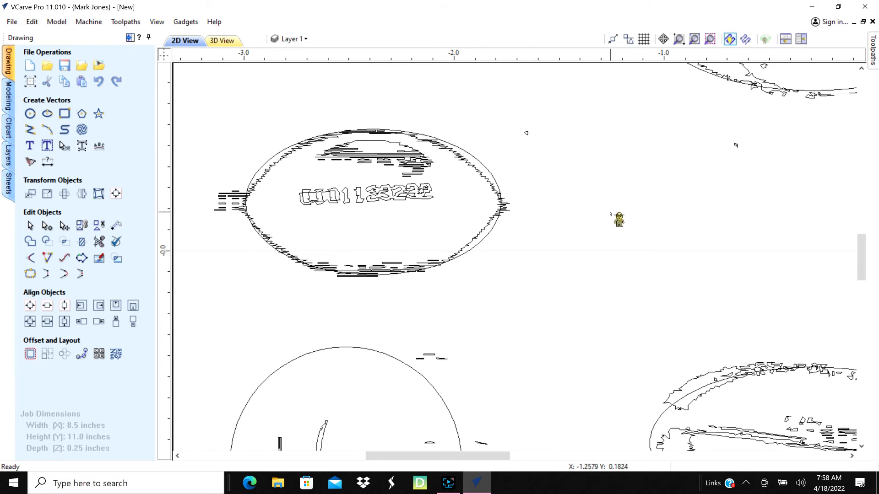
Make the scan layer active and turn off its visibility
scroll(623, 210, "down", 1)
scroll(623, 208, "down", 3)
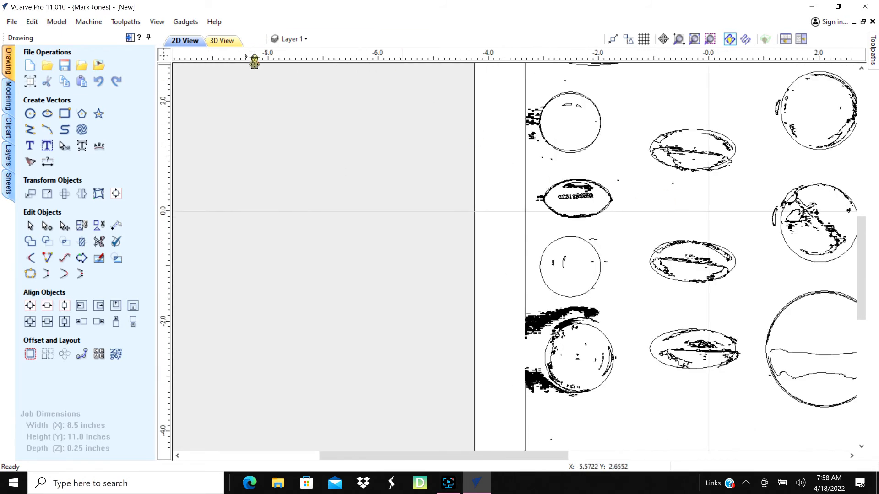
left_click(292, 38)
left_click(325, 69)
left_click(291, 69)
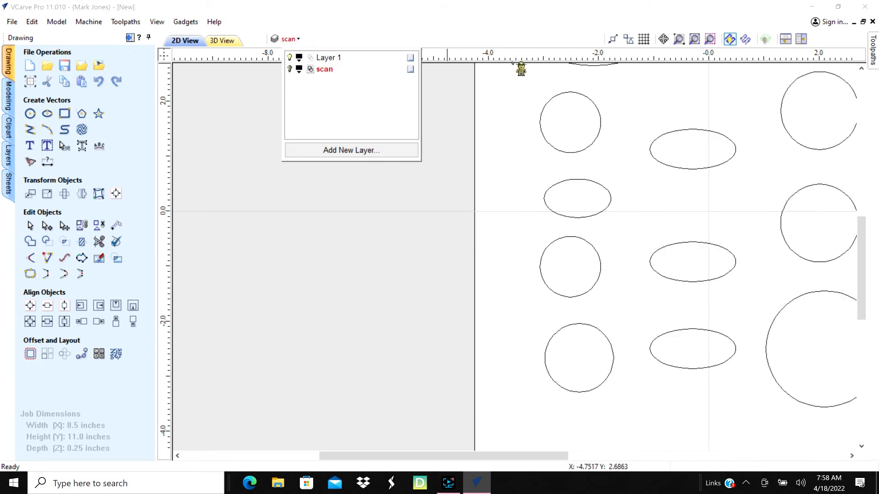
scroll(695, 151, "down", 2)
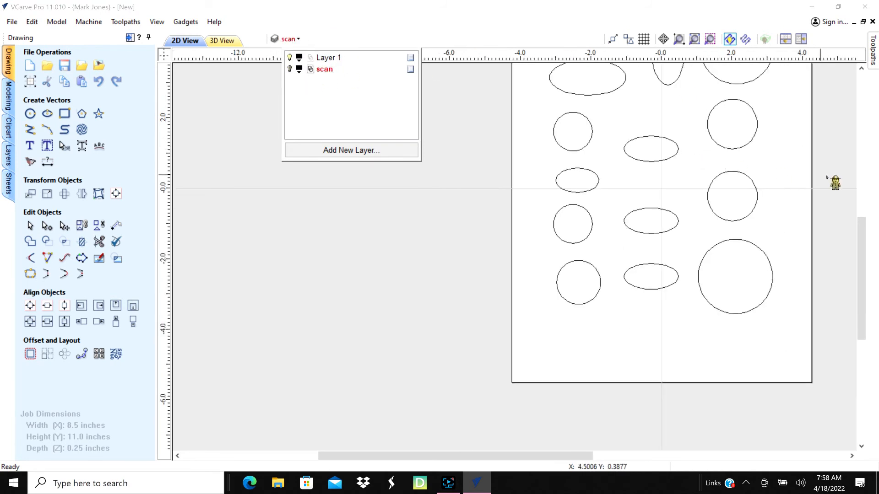
Save the drawing as gluecaddy in the GlueCaddy folder as a VCarve file
scroll(760, 205, "down", 1)
scroll(658, 233, "down", 1)
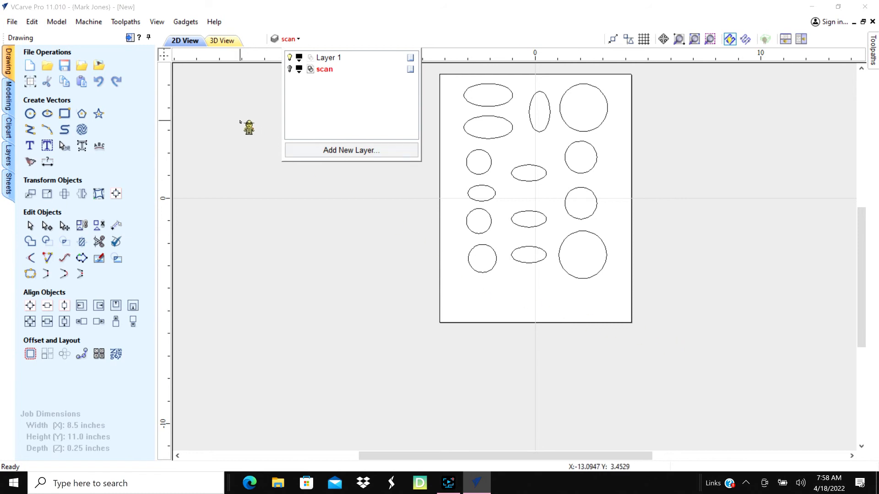
left_click(12, 22)
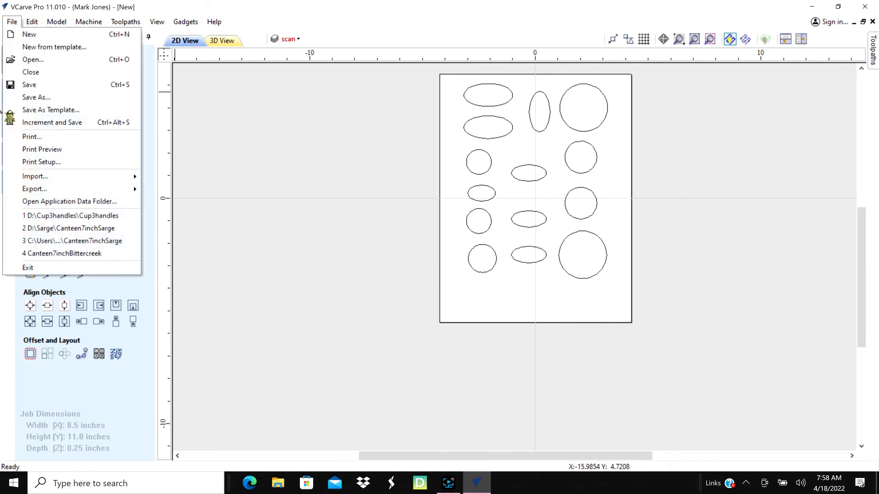
left_click(50, 98)
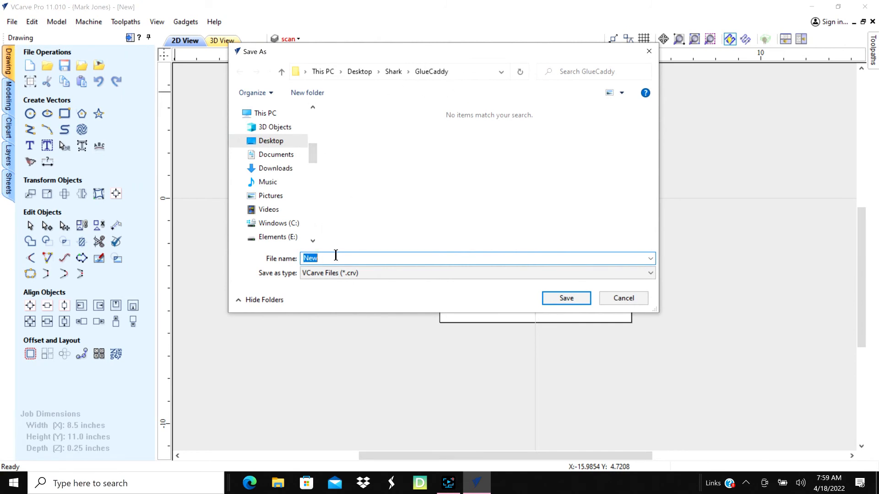
type("gluecaddy")
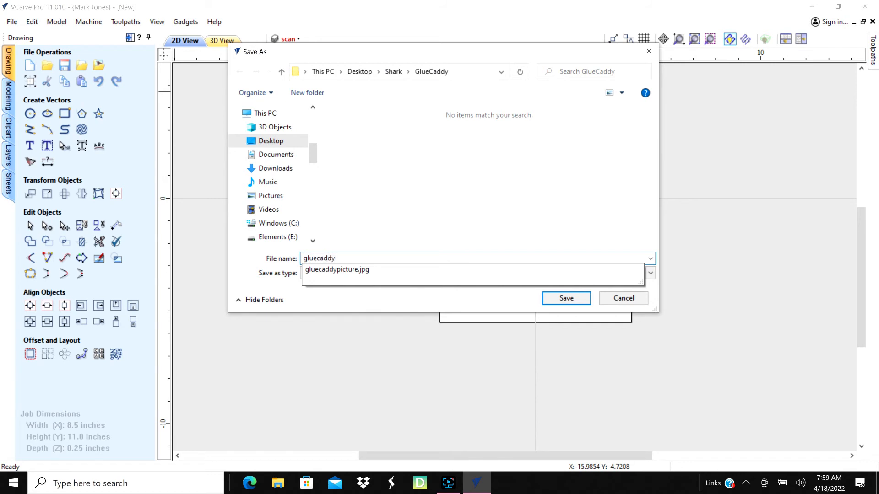
key("Return")
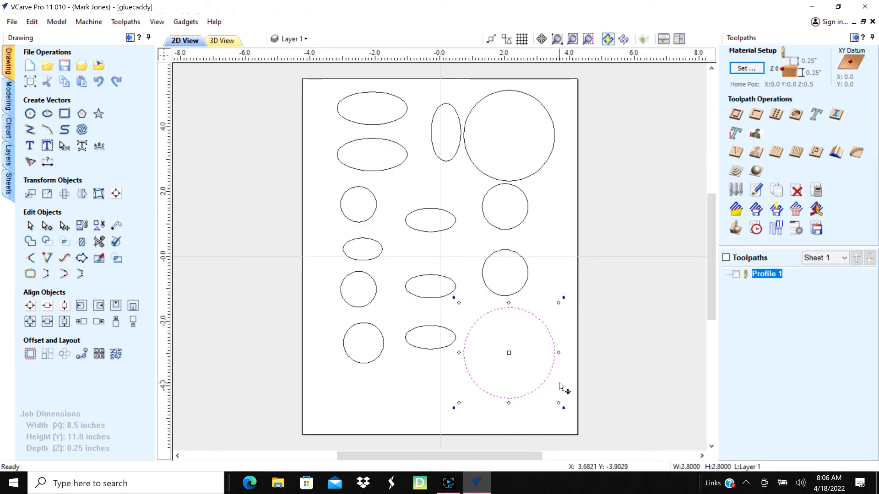
left_click(444, 486)
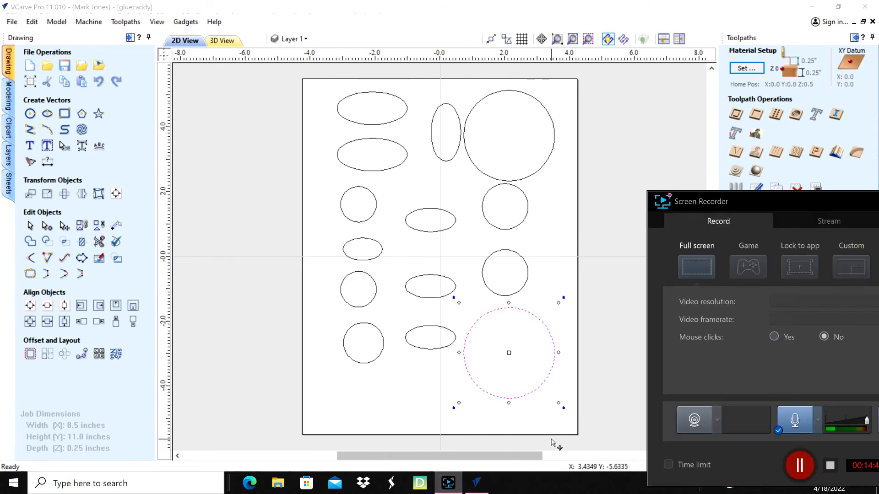
left_click(598, 389)
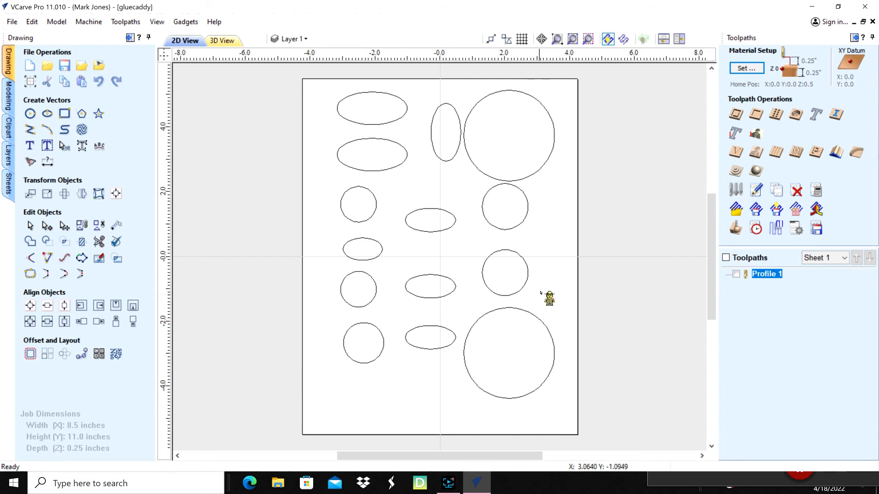
Resize the circle just below the top large circle in the right column to 2 1/8 inches, keeping width and height linked
left_click(527, 227)
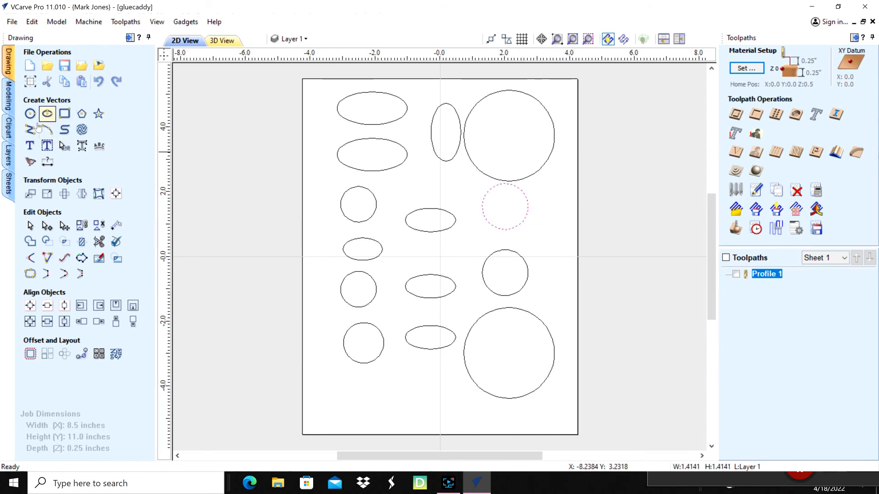
left_click(48, 194)
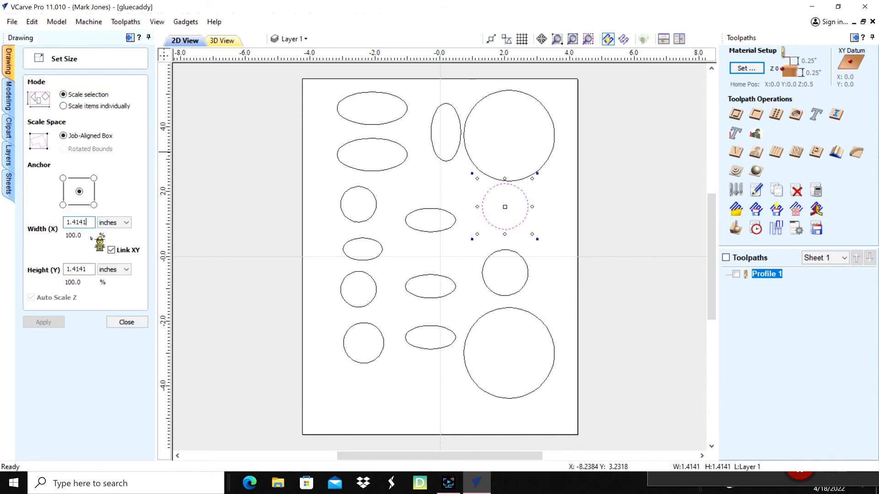
key("BackSpace")
key("BackSpace")
key("BackSpace")
key("BackSpace")
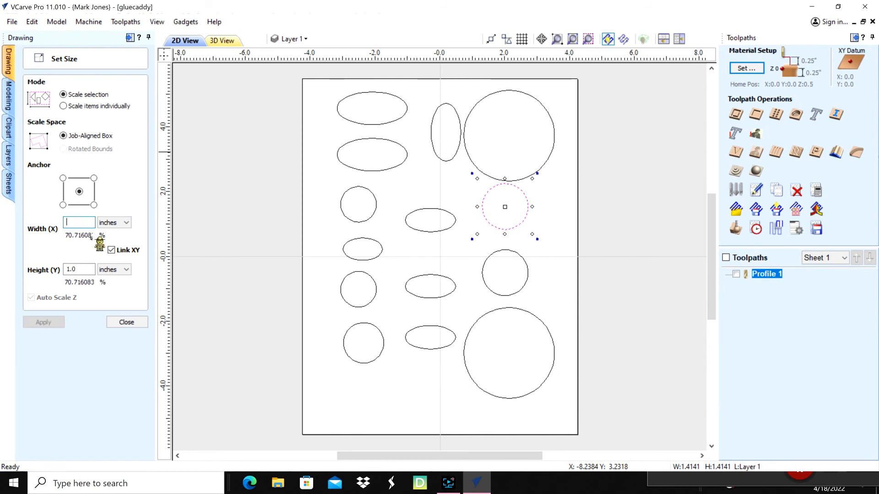
type("2")
type(" 1")
type("/8")
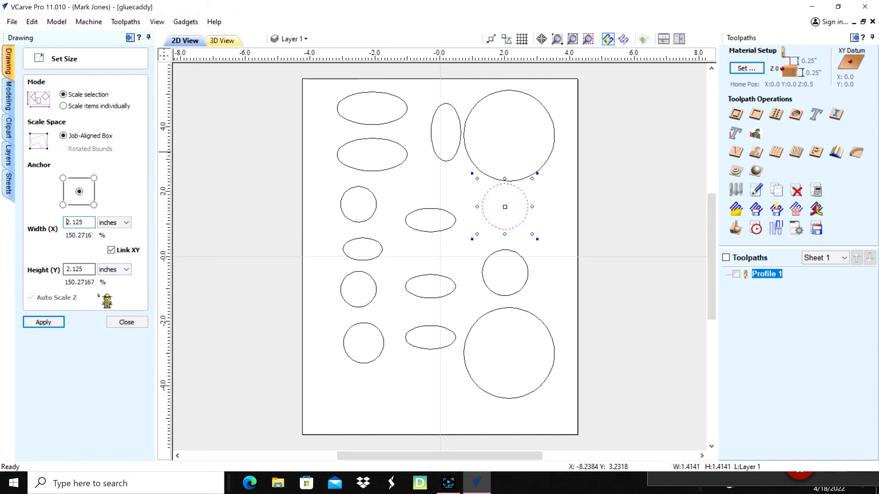
left_click(62, 326)
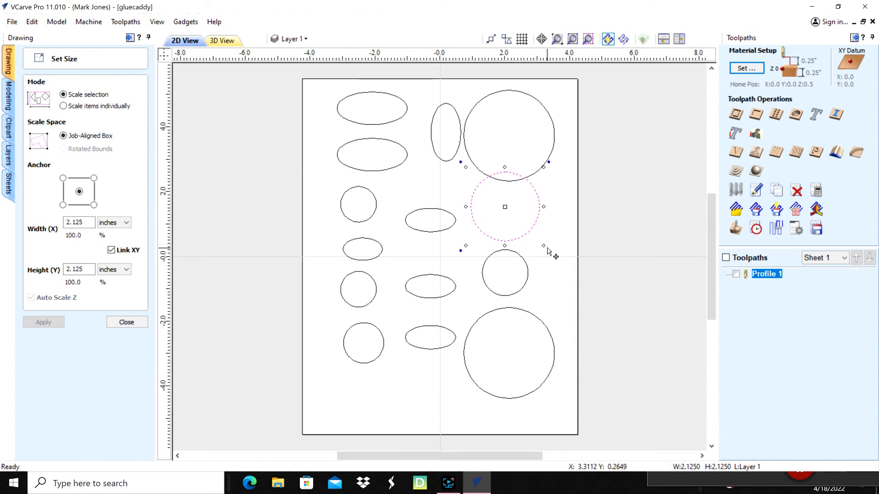
left_click(127, 323)
Delete the remaining small circle above the lowest large circle in the right column
left_click(526, 289)
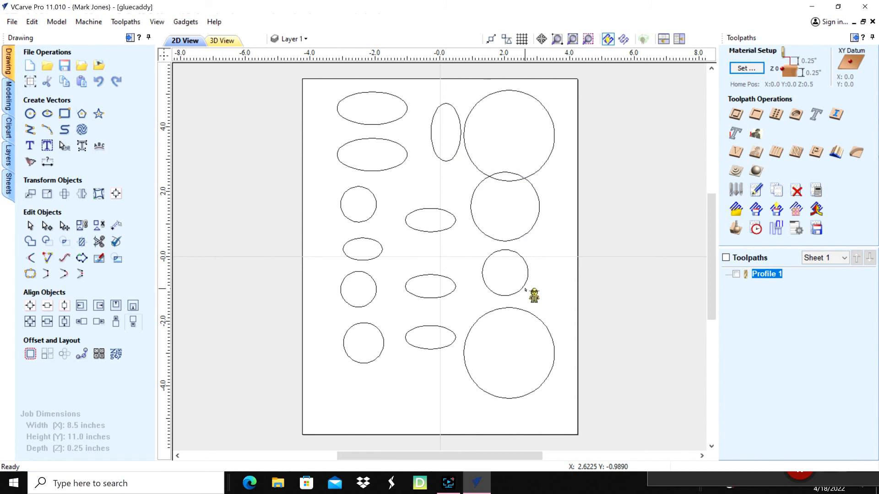
left_click(524, 289)
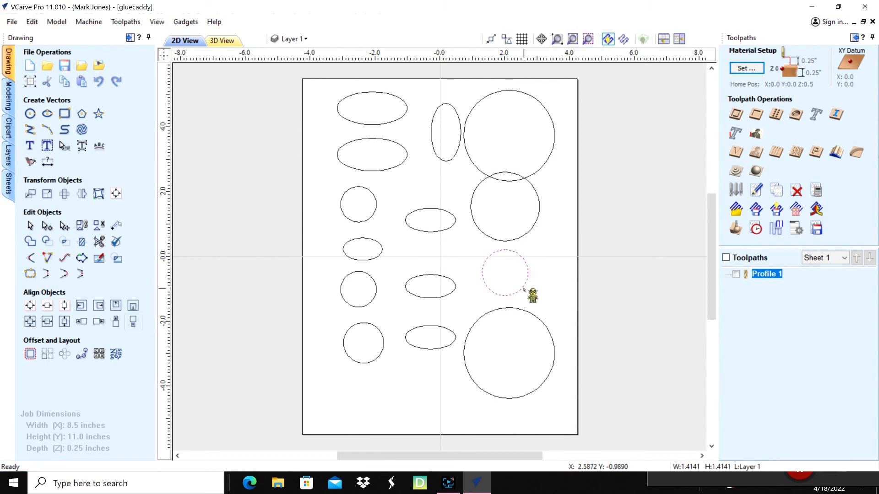
key("Delete")
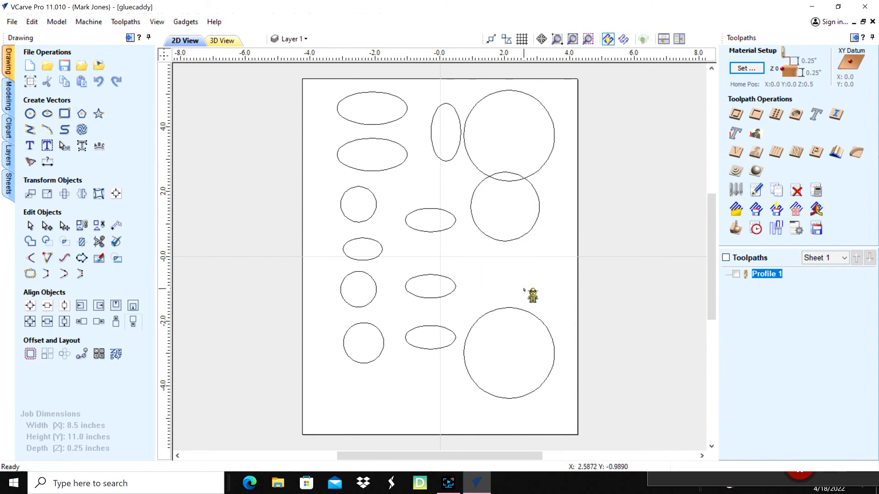
Nudge the enlarged circle down clear of the top large circle and slightly right to line up with it
left_click(517, 240)
key("Down")
key("Down")
key("Down")
key("Down")
key("Down")
key("Down")
key("Down")
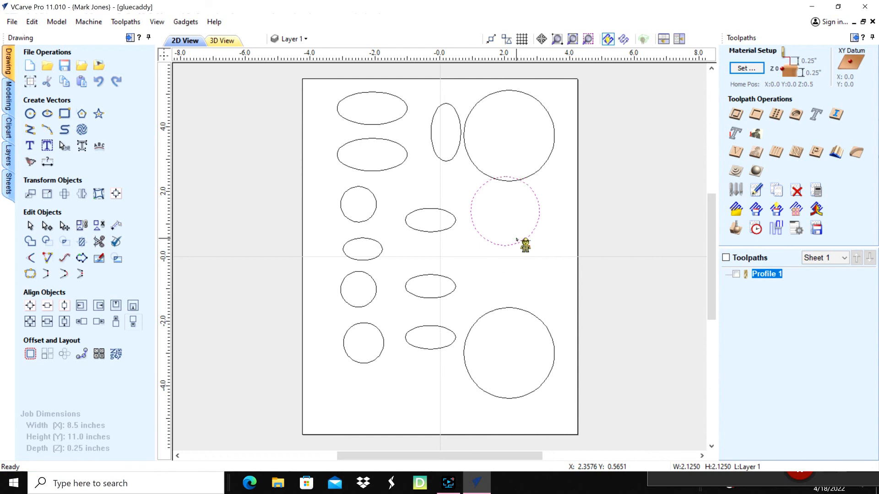
key("Right")
key("Right")
Duplicate the 2.125-inch circle and nudge the copy straight down until it clears the original
left_click(32, 22)
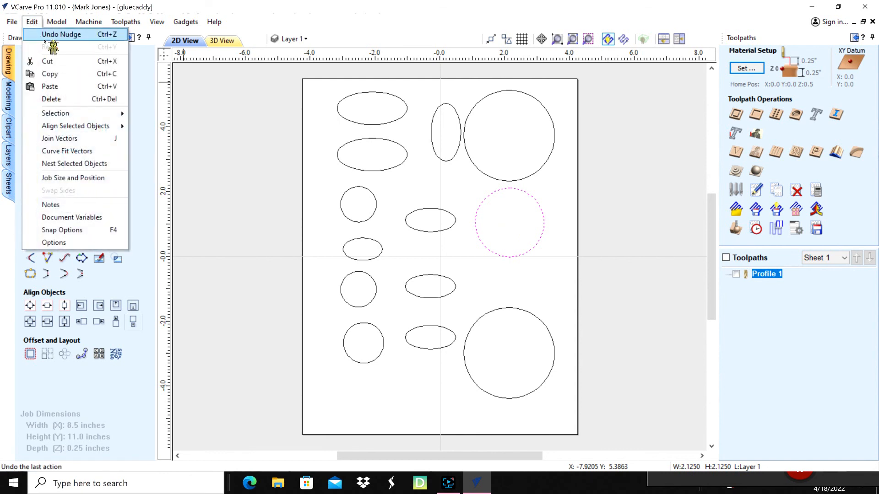
left_click(51, 74)
left_click(31, 22)
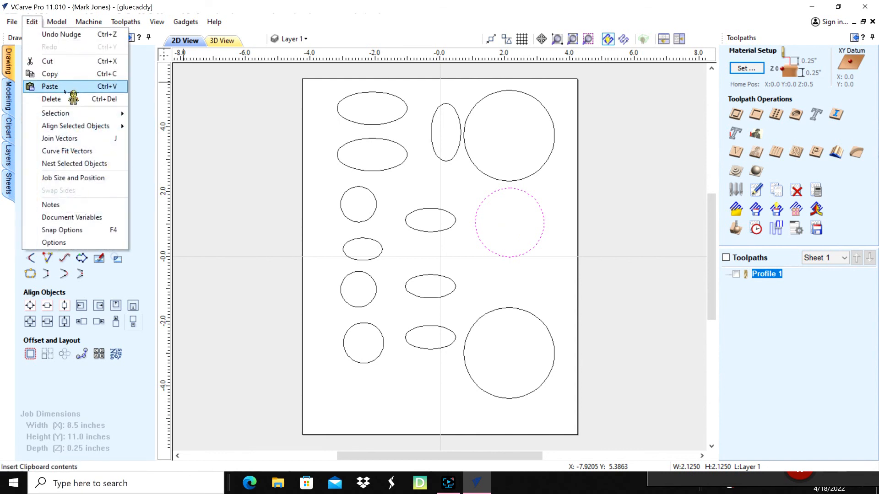
left_click(71, 90)
key("Down")
key("Down")
key("Down")
key("Down")
key("Down")
key("Down")
key("Down")
key("Down")
key("Down")
key("Down")
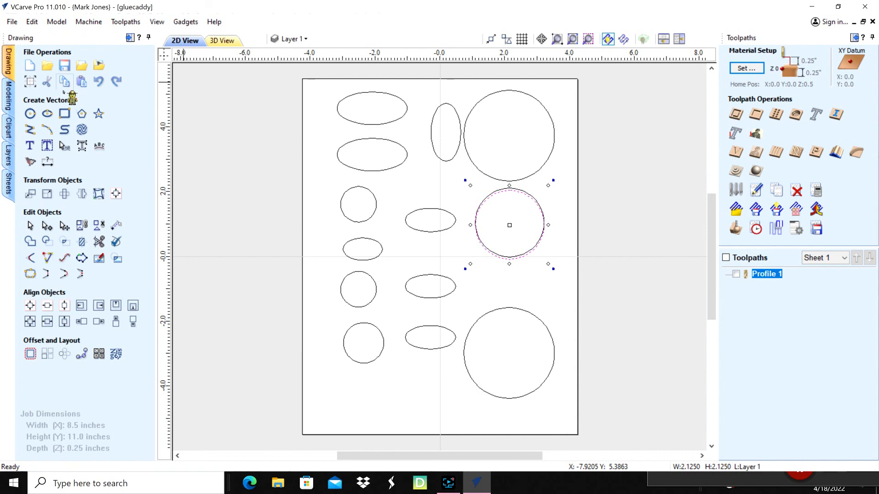
key("Down")
key("Down")
key("Down")
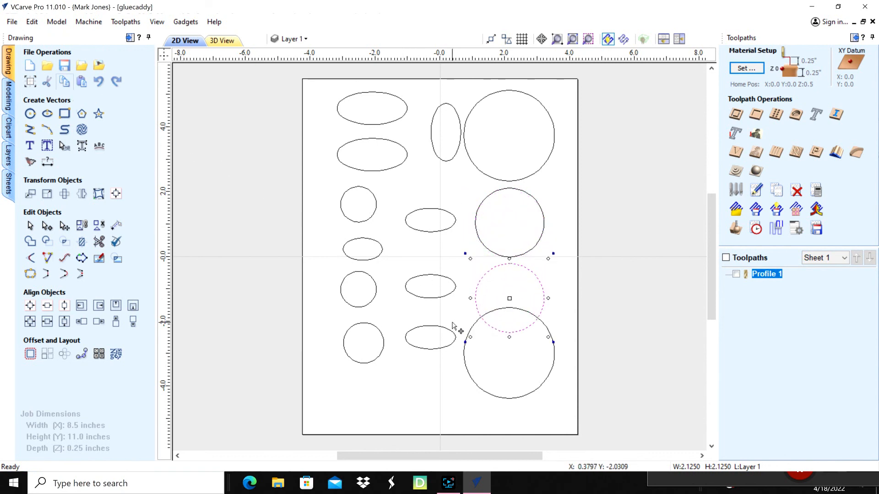
Nudge the lowest large circle down until it clears the duplicated circle, and select the circles of the right column
left_click(529, 397)
key("Down")
key("Down")
key("Down")
key("Down")
key("Down")
key("Down")
key("Down")
key("Down")
key("Down")
key("Down")
key("Up")
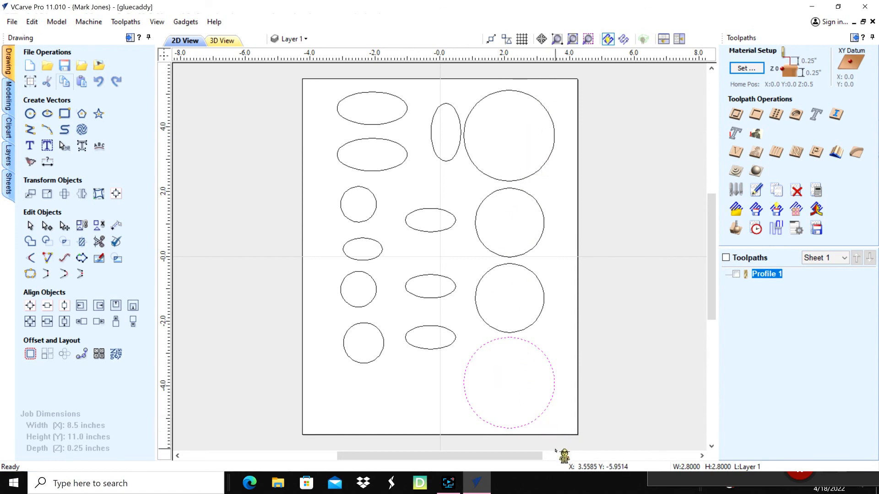
mouse_move(550, 438)
left_mouse_down()
mouse_move(506, 225)
mouse_move(502, 65)
left_mouse_up()
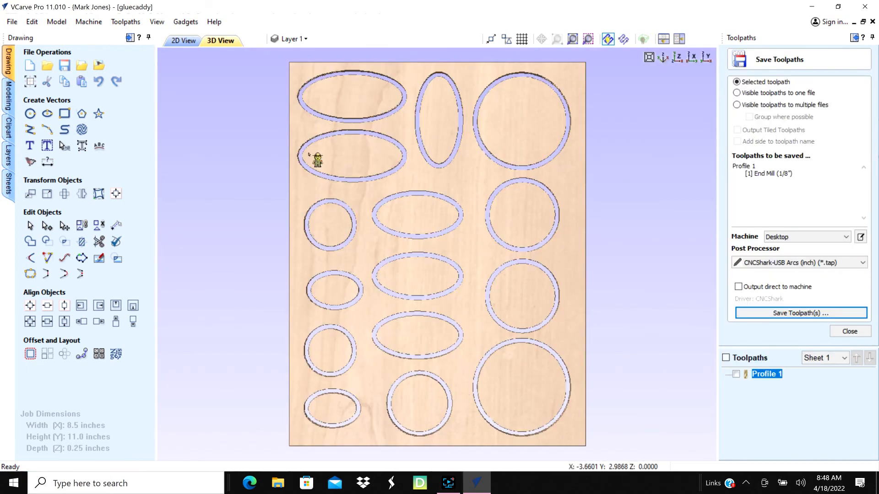
Open the Profile 1 toolpath for editing and examine its cutting, tool and machine vector settings through to the end of the form
double_click(775, 374)
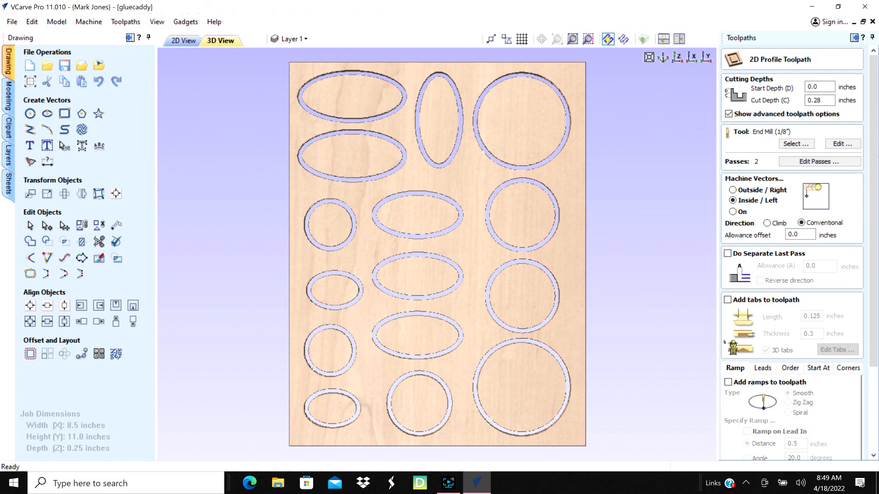
left_click(875, 430)
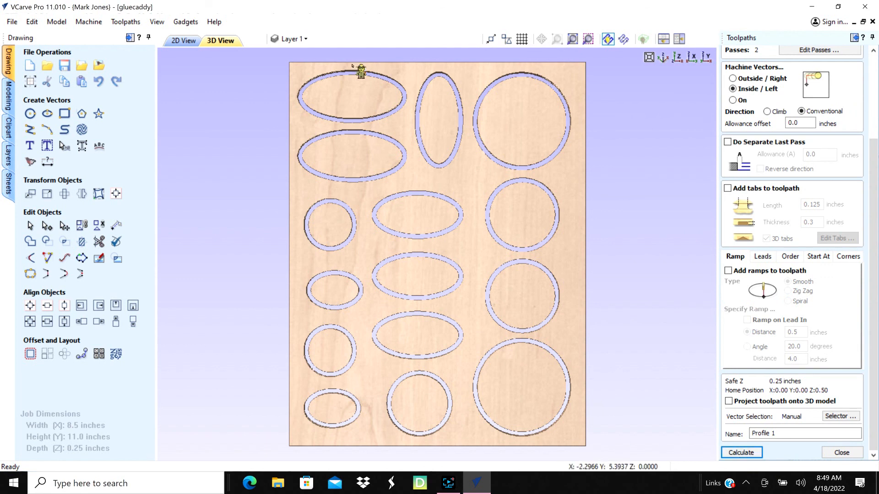